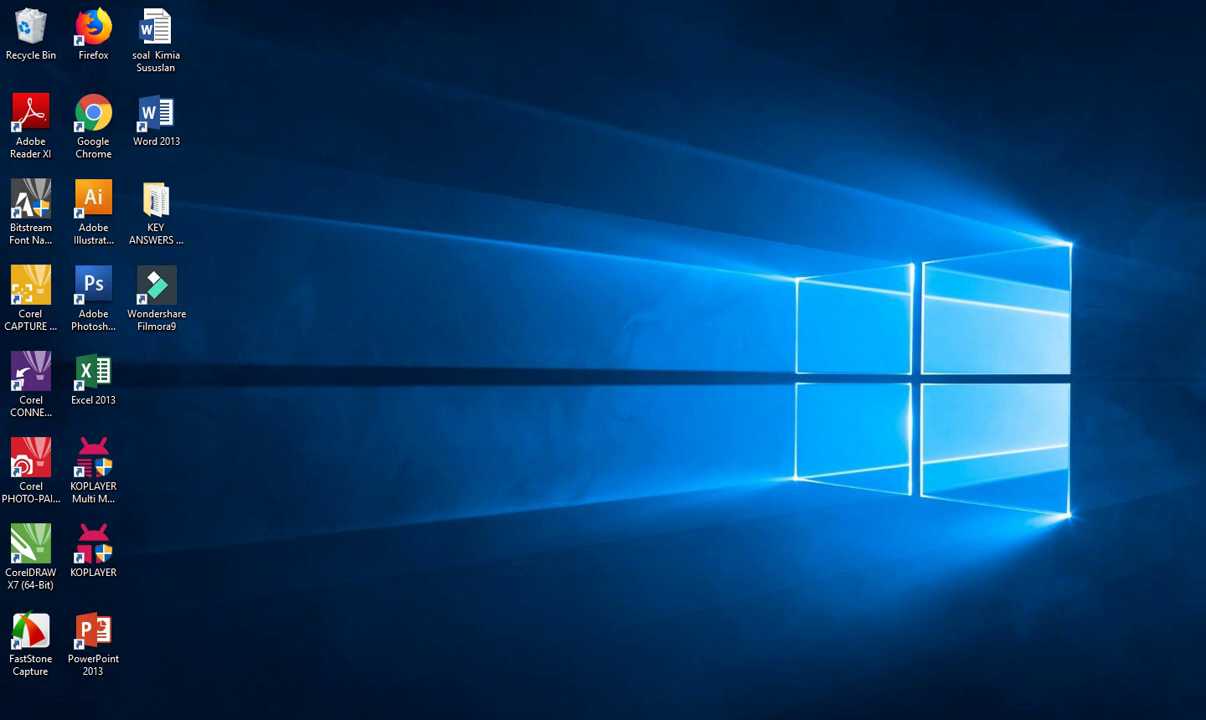
# Launch Chrome maximized and load webex.com.
pyautogui.click(927, 258)
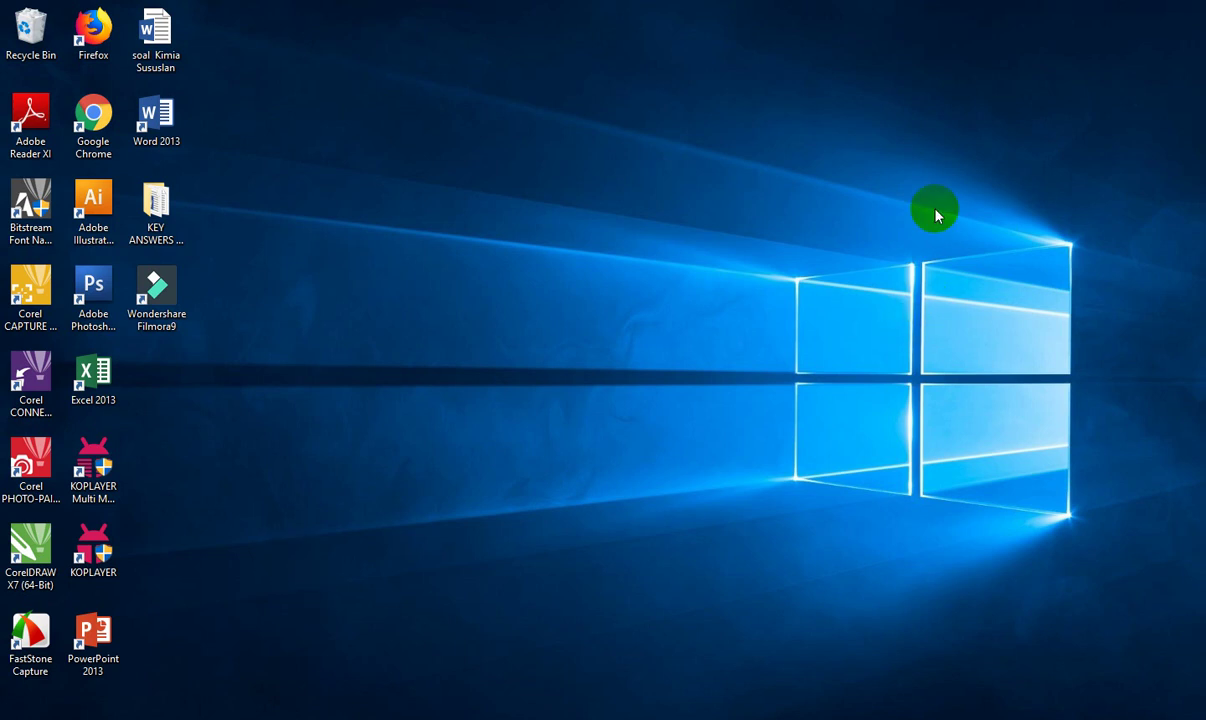
pyautogui.doubleClick(93, 140)
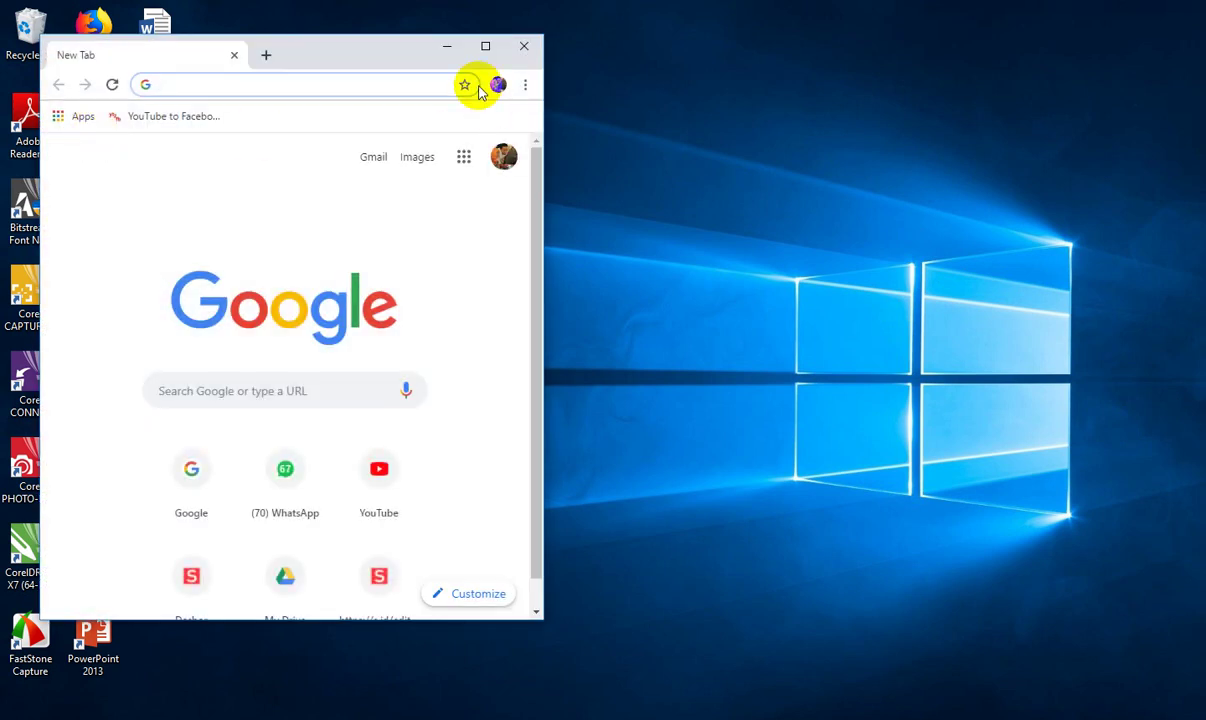
pyautogui.click(488, 50)
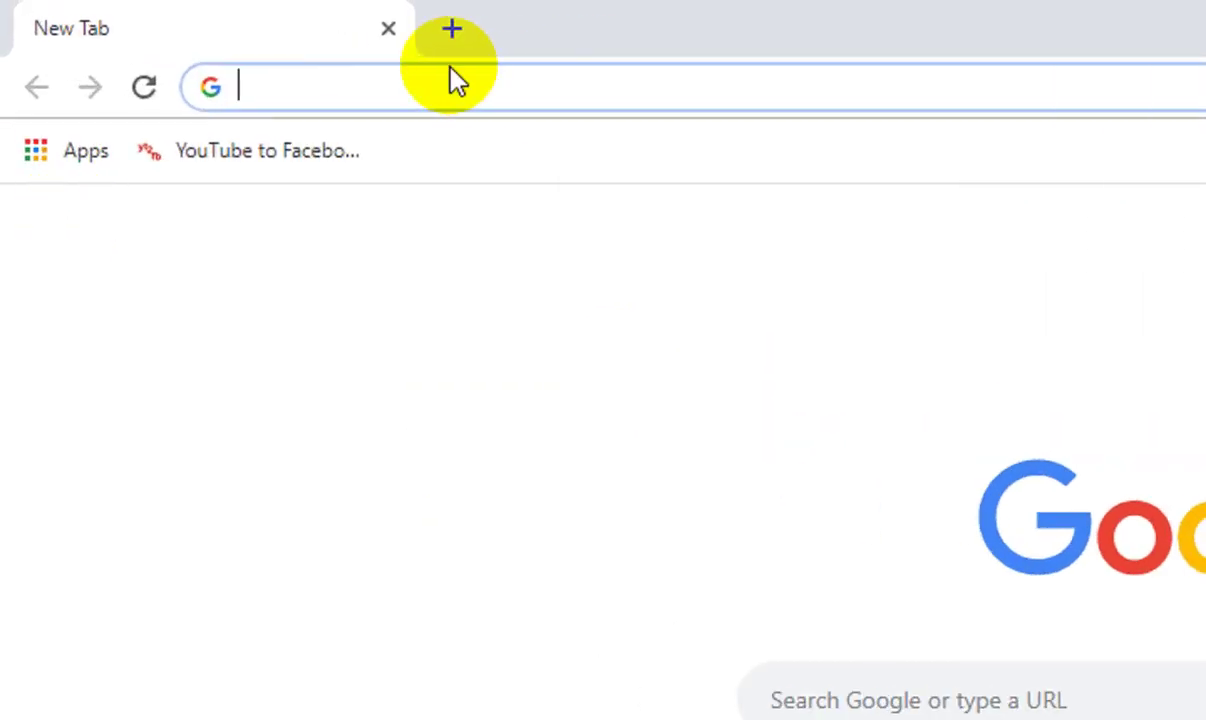
pyautogui.write('we')
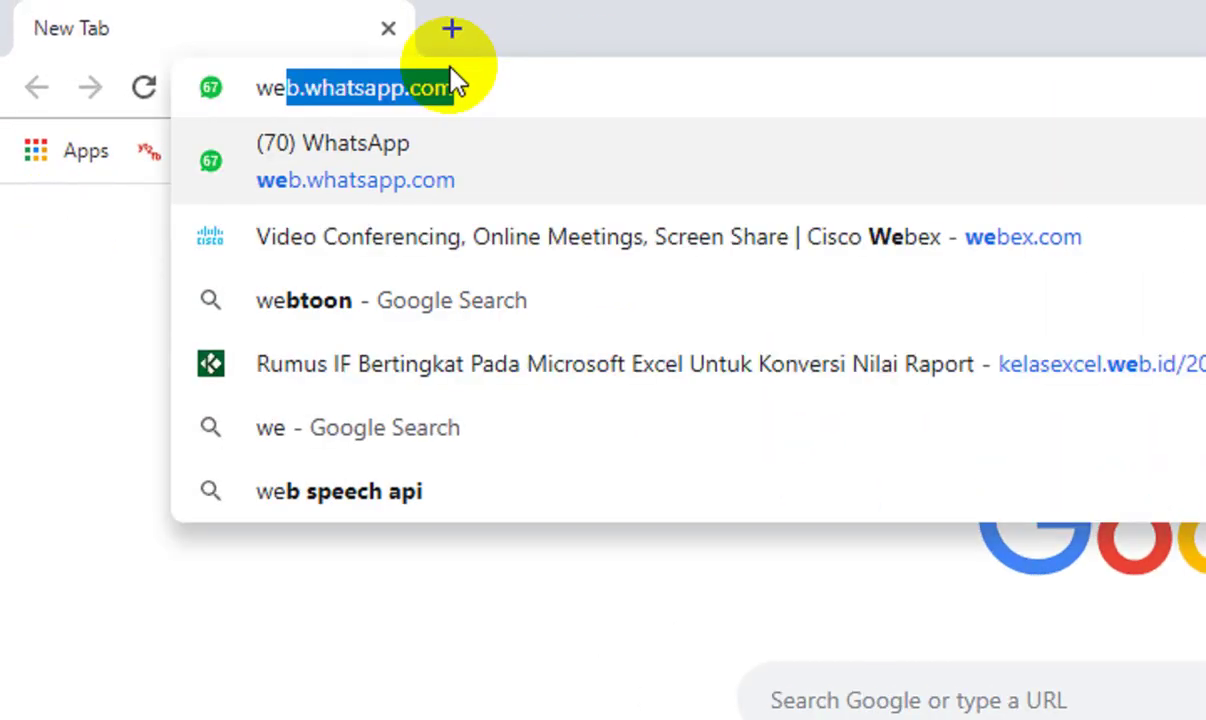
pyautogui.write('bex.com')
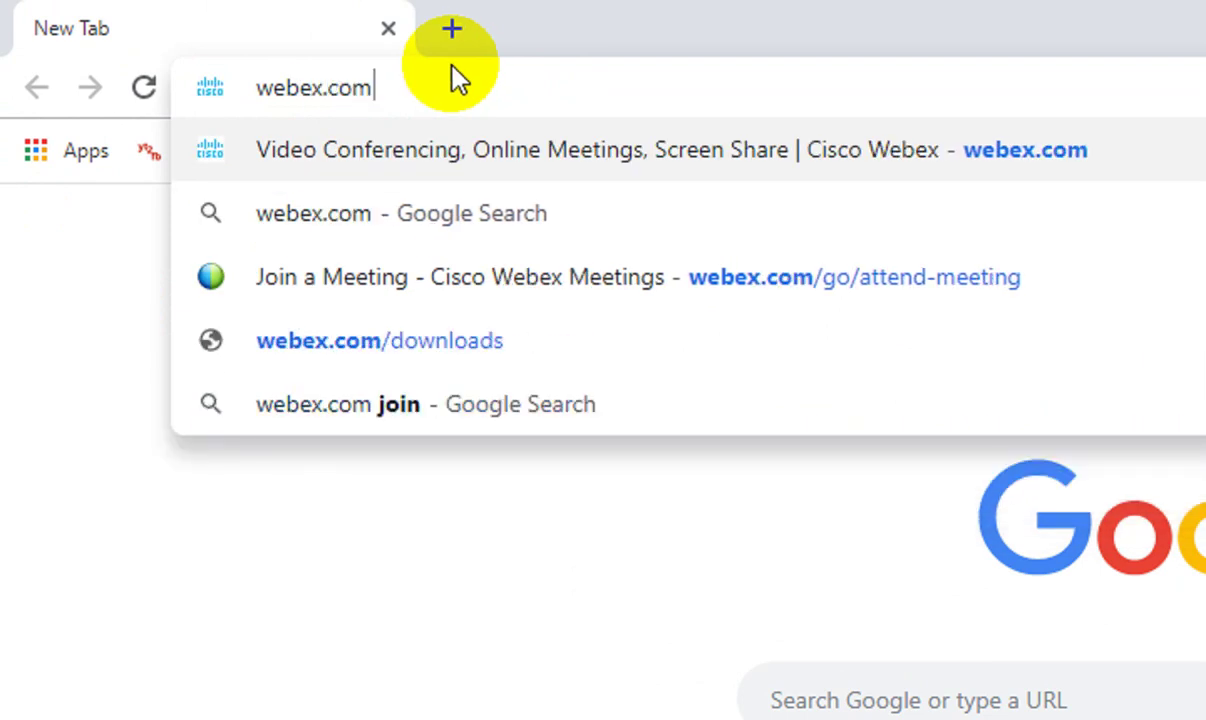
pyautogui.press('Return')
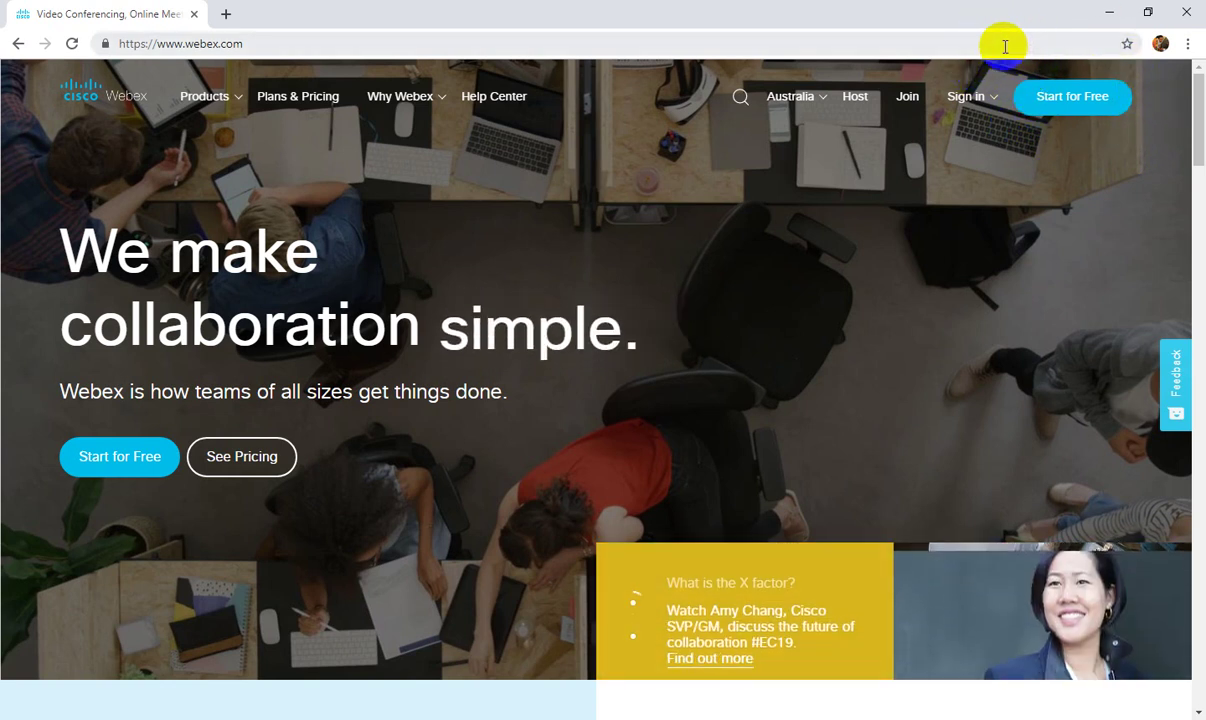
# Open Webex's Join a Meeting page and enter meeting number 571139007.
pyautogui.click(908, 100)
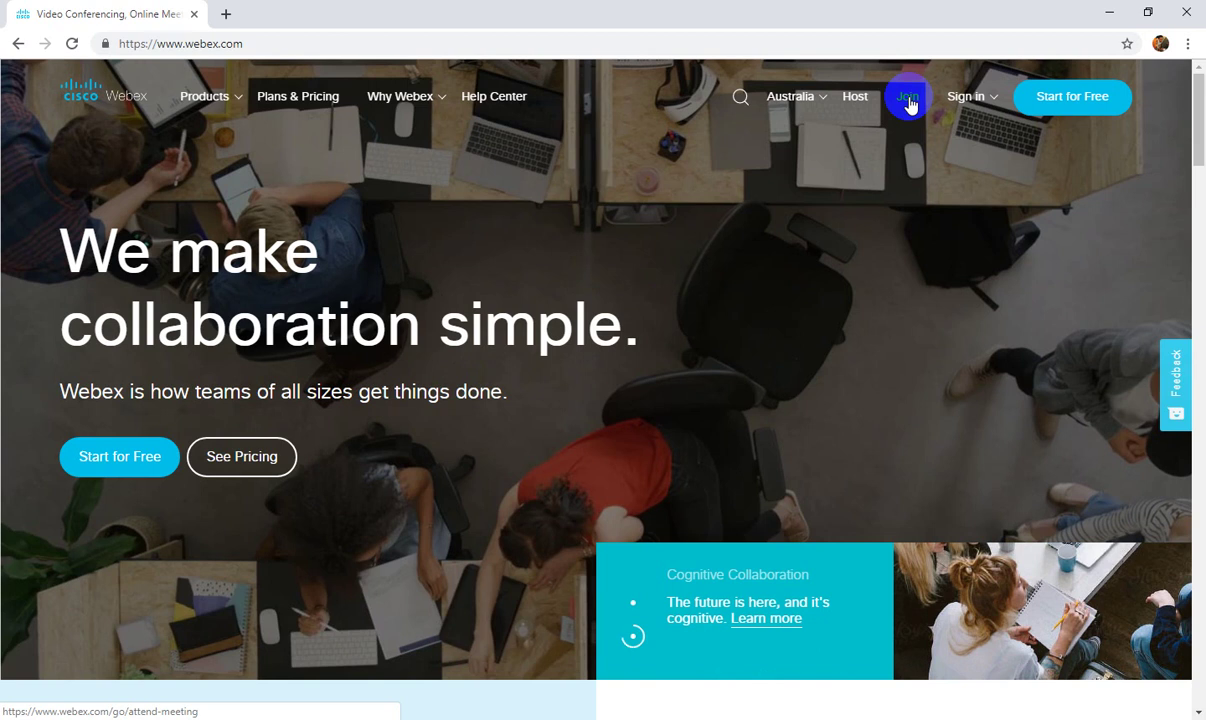
pyautogui.click(908, 100)
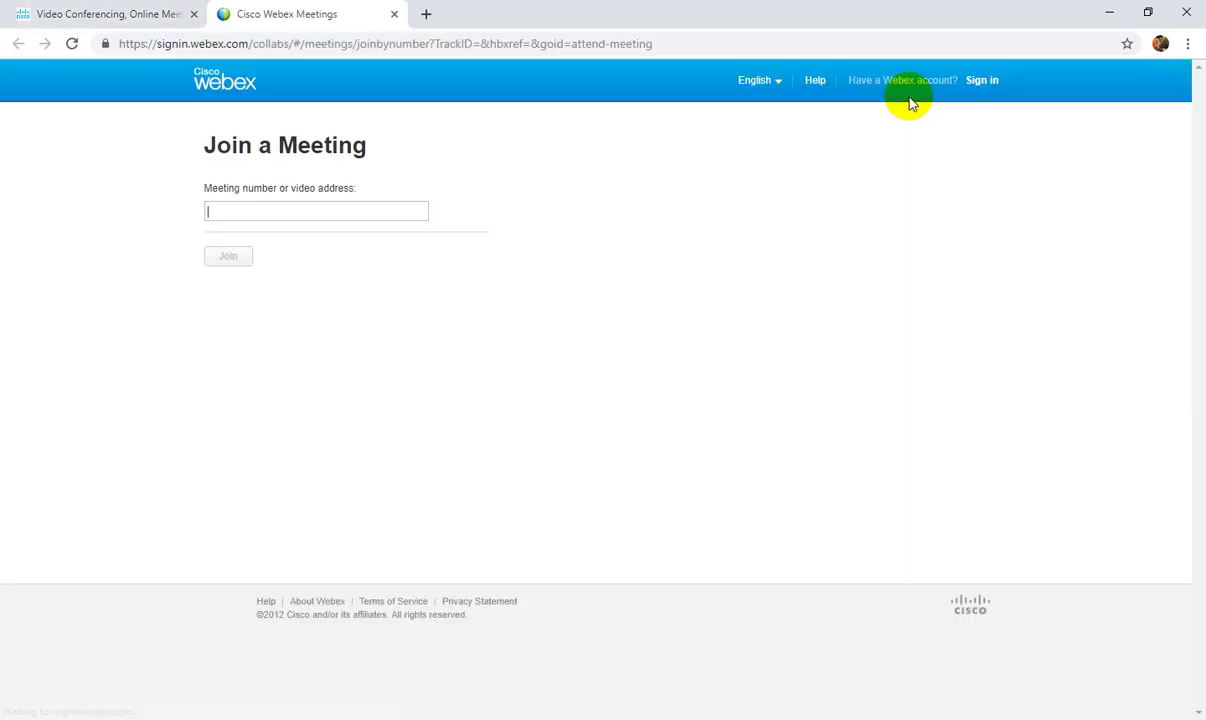
pyautogui.click(331, 213)
pyautogui.click(512, 208)
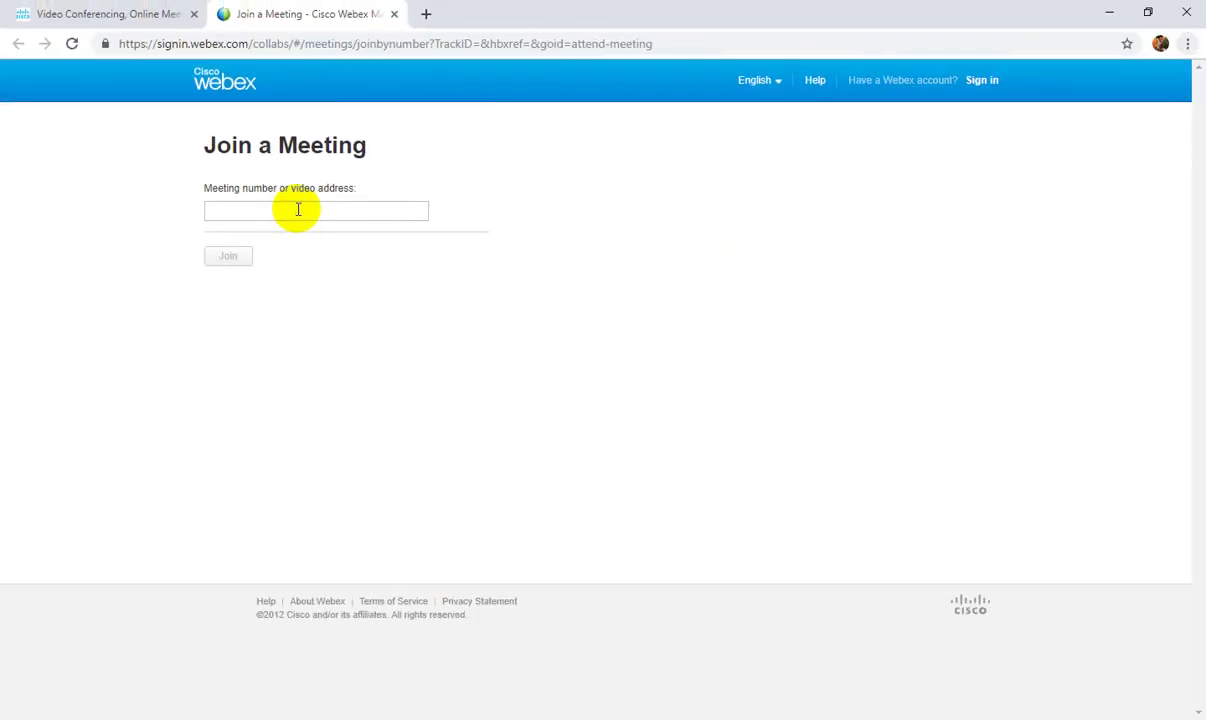
pyautogui.click(302, 209)
pyautogui.click(380, 229)
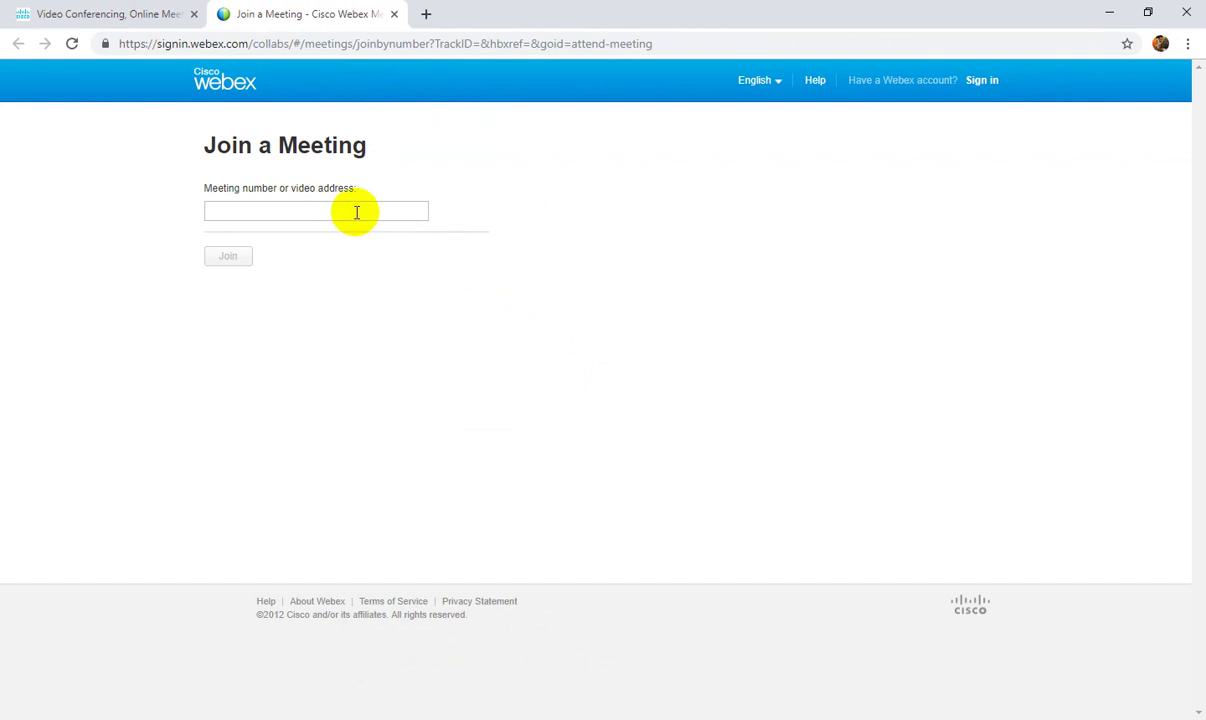
pyautogui.click(354, 212)
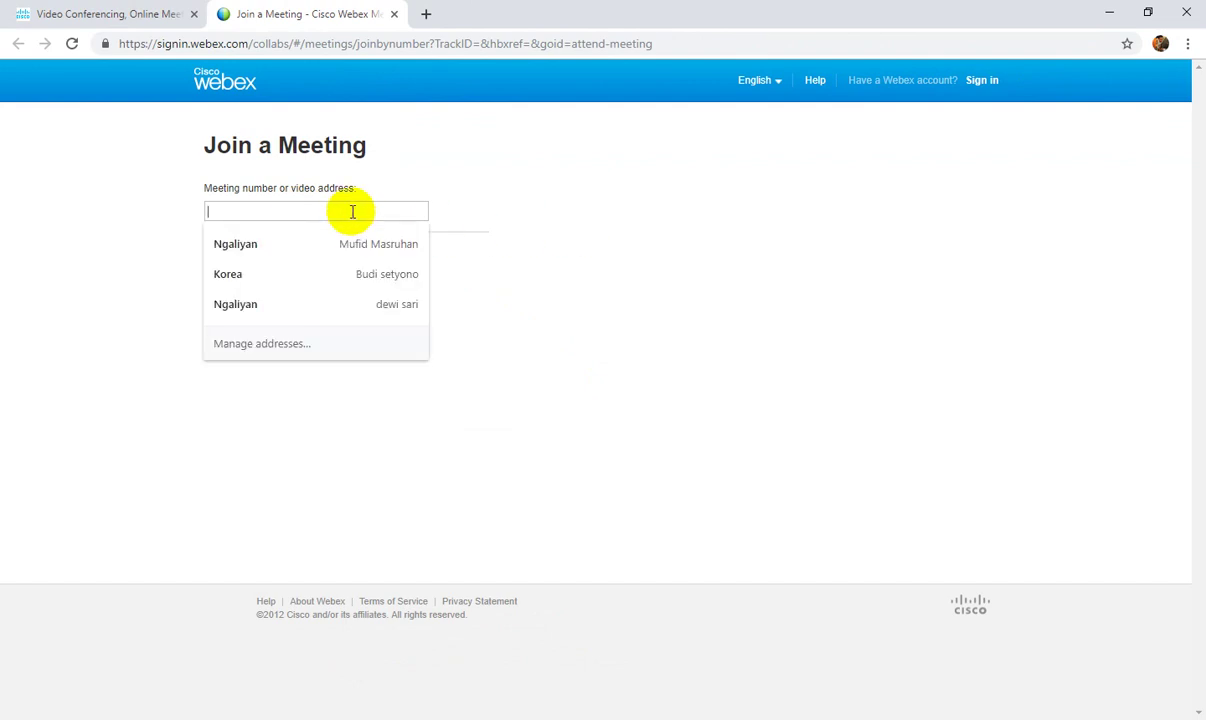
pyautogui.write('57')
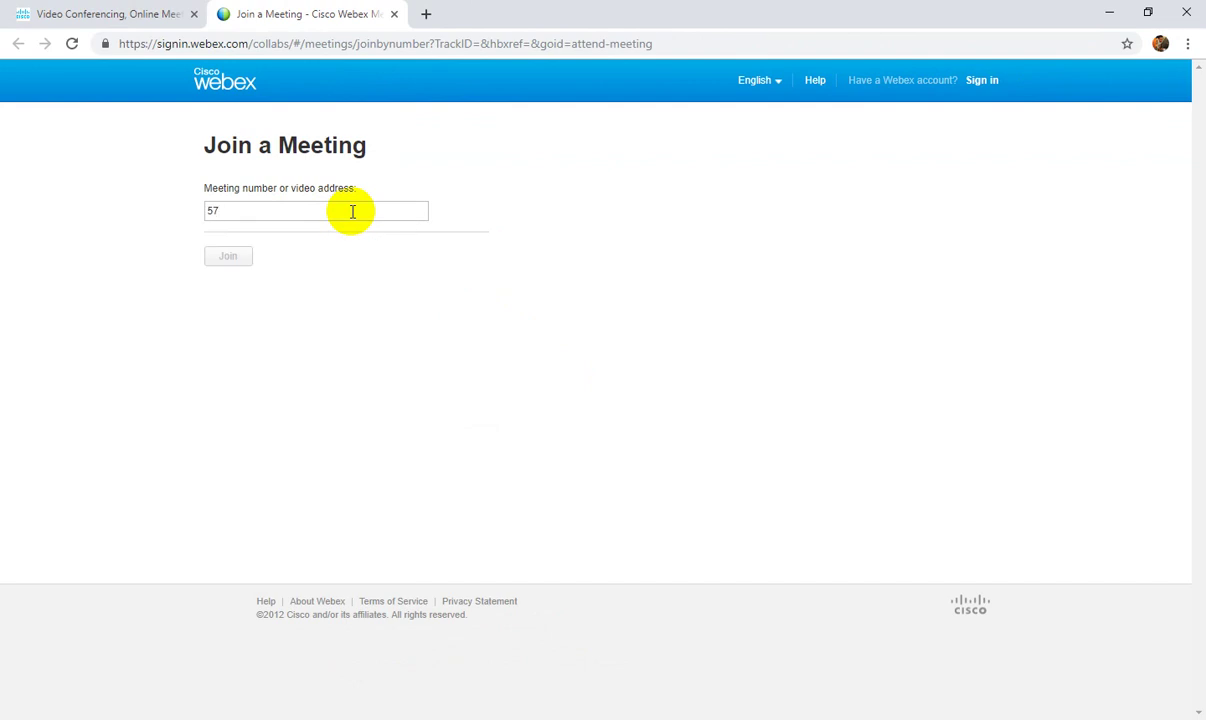
pyautogui.write('1139007')
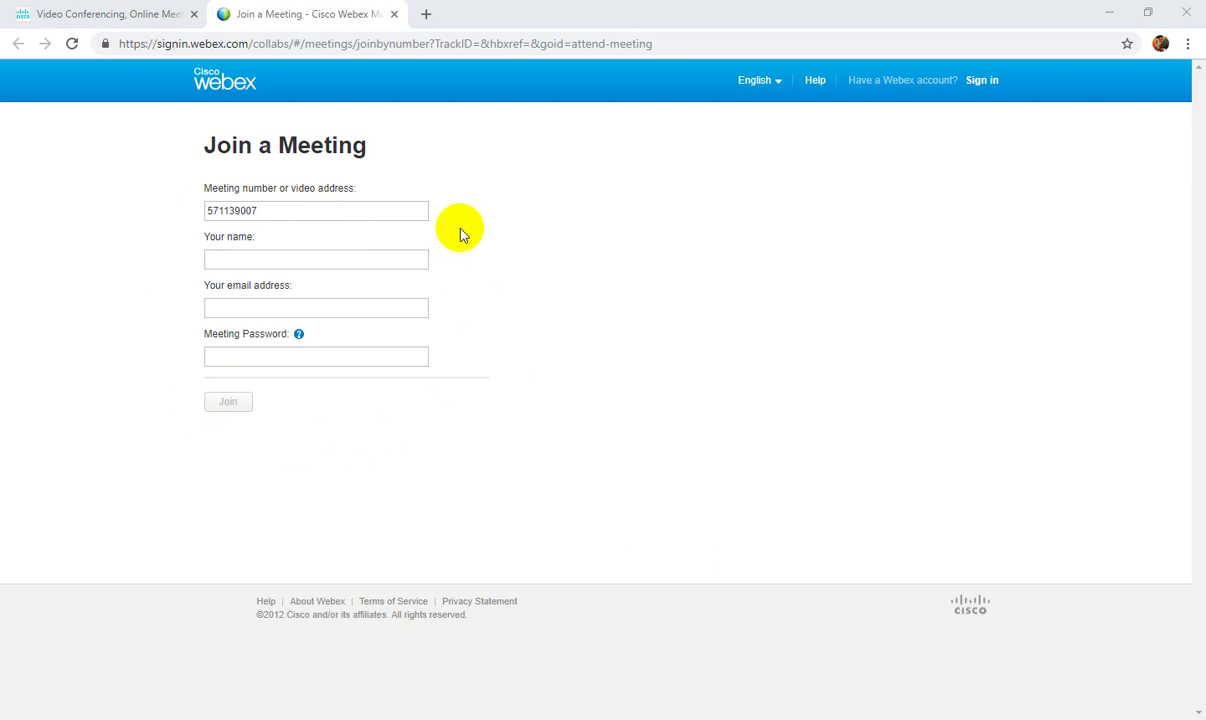
# Fill in the saved name, your e-mail and the meeting password, then bring WhatsApp forward.
pyautogui.click(239, 262)
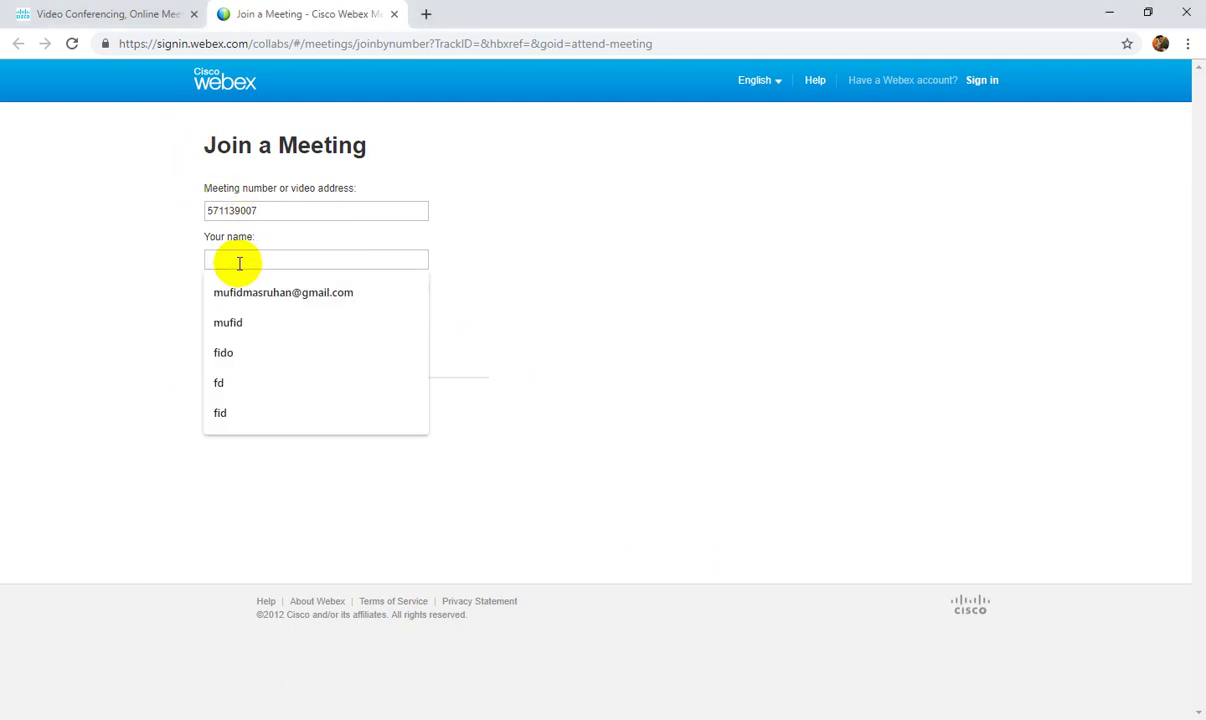
pyautogui.press('Down')
pyautogui.press('Down')
pyautogui.press('Return')
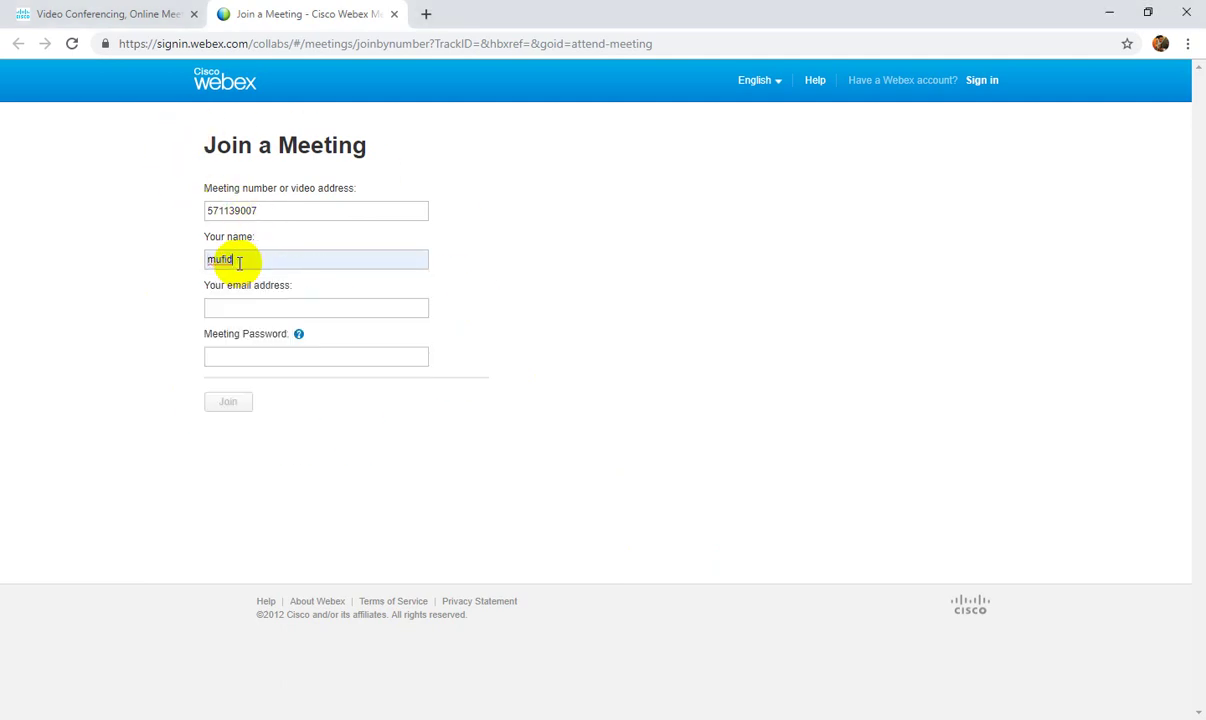
pyautogui.press('Tab')
pyautogui.click(263, 356)
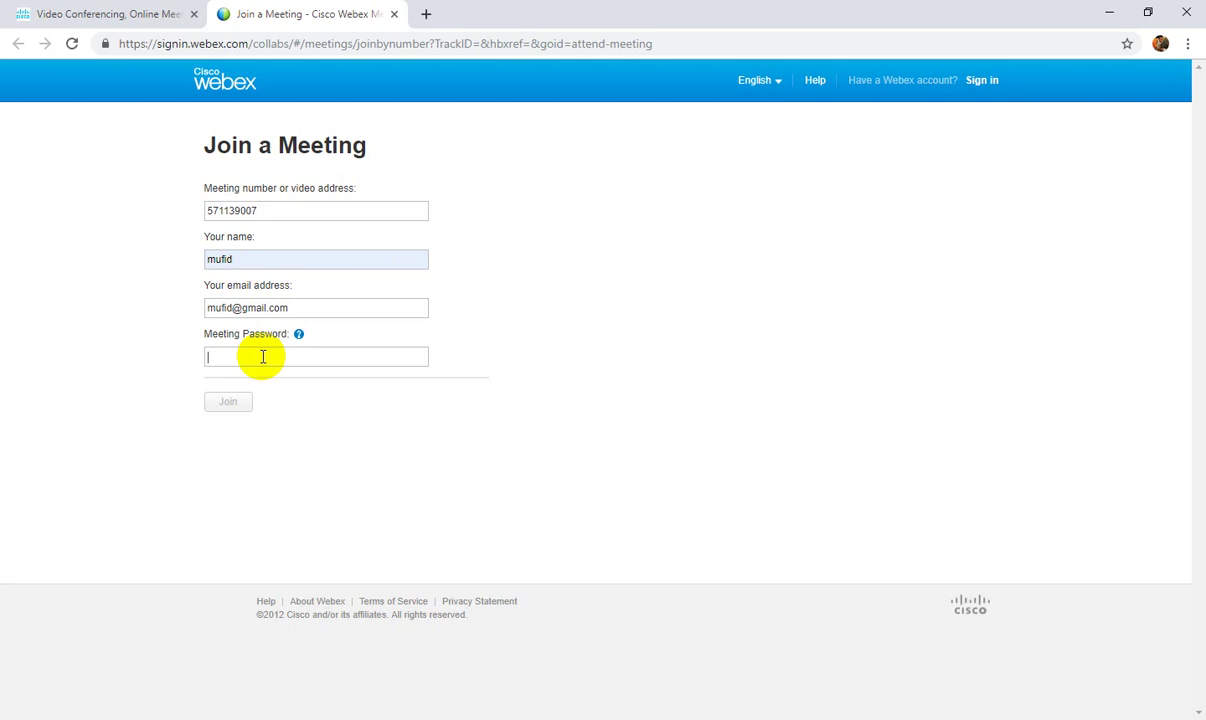
pyautogui.write('****')
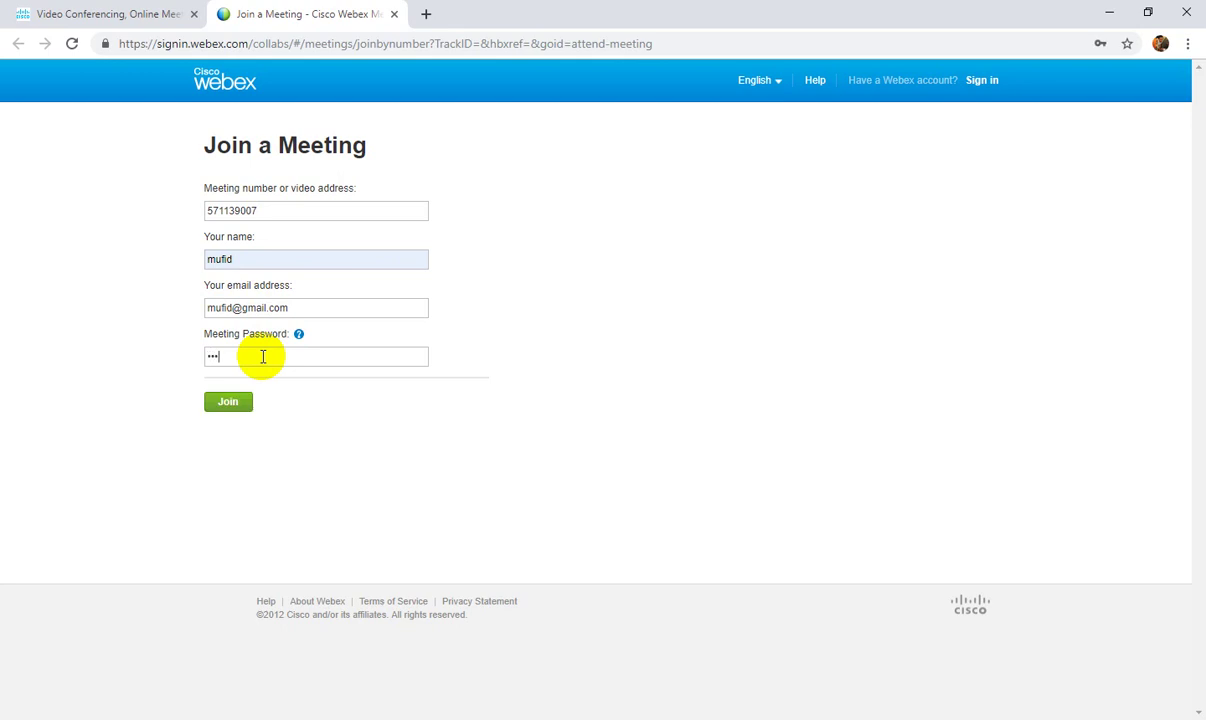
pyautogui.write('*')
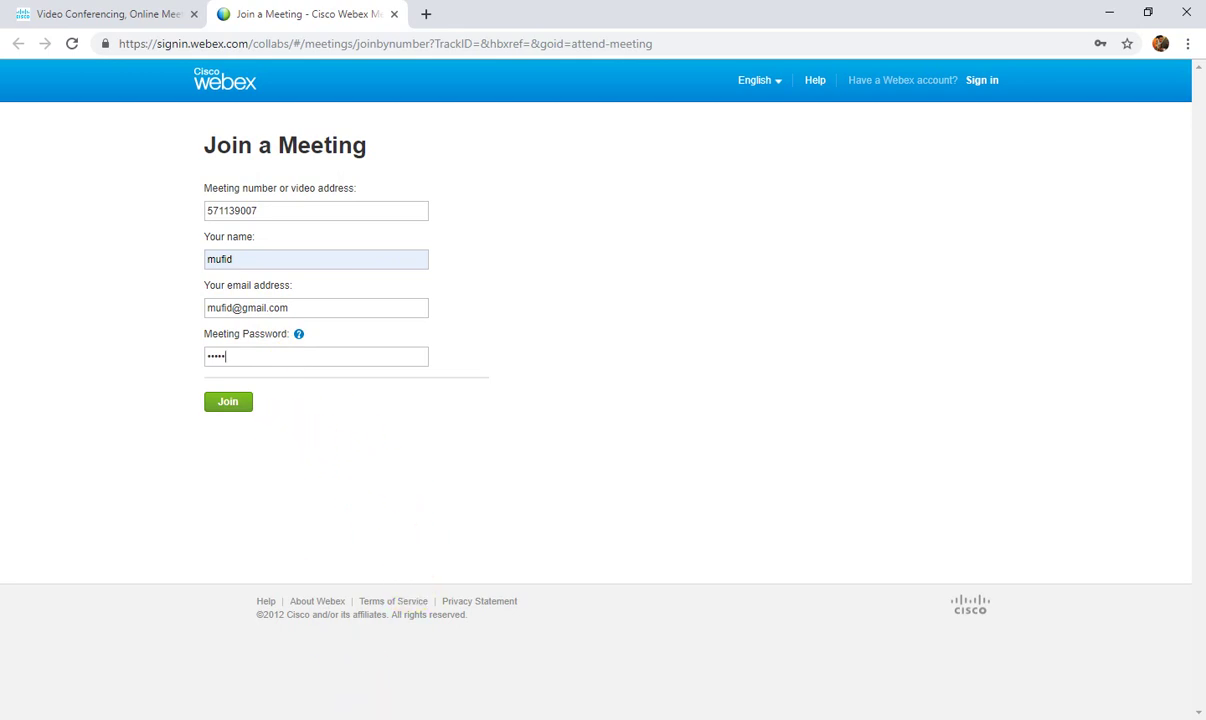
pyautogui.click(364, 710)
pyautogui.click(296, 664)
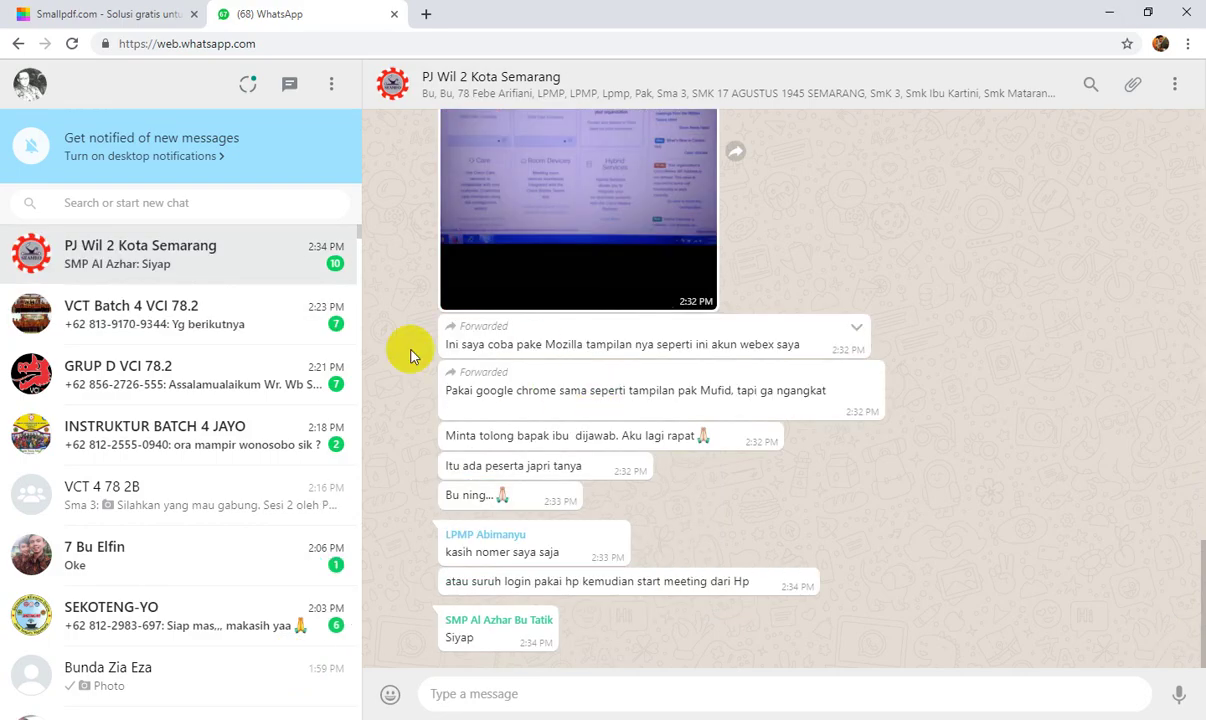
# Review the meeting announcement in the WhatsApp group chat, then return to the Join a Meeting window.
pyautogui.scroll(10, 590, 410)
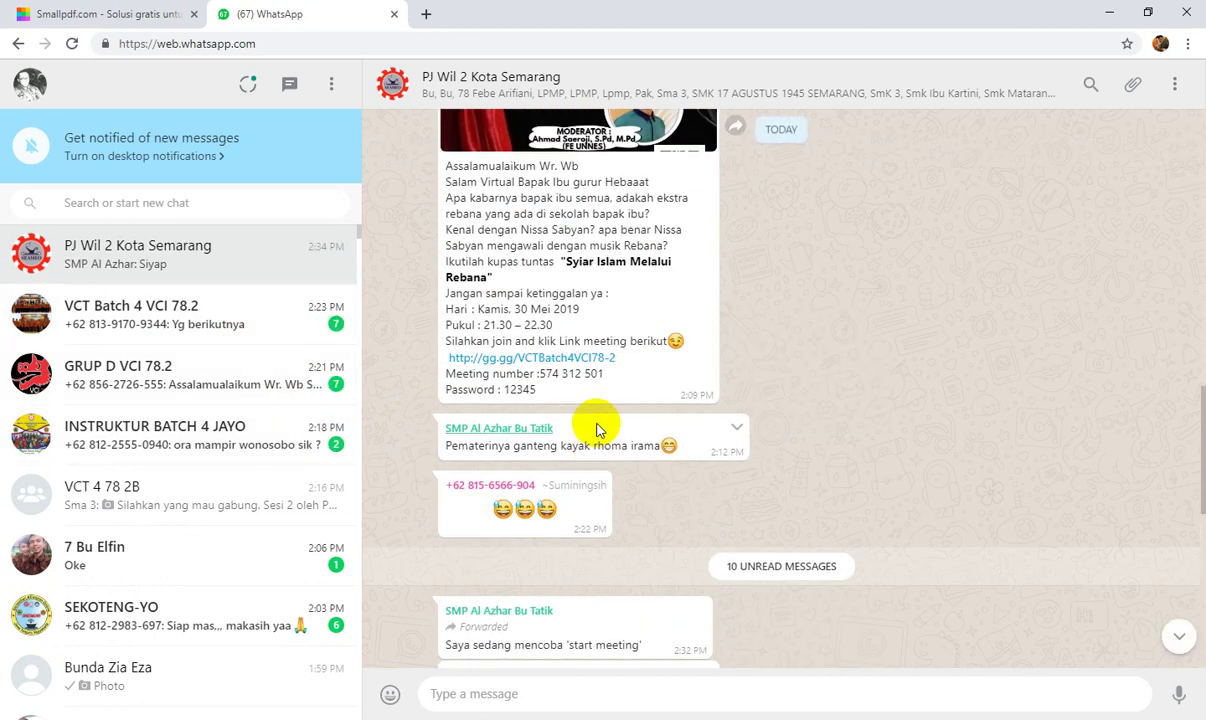
pyautogui.scroll(-3, 619, 400)
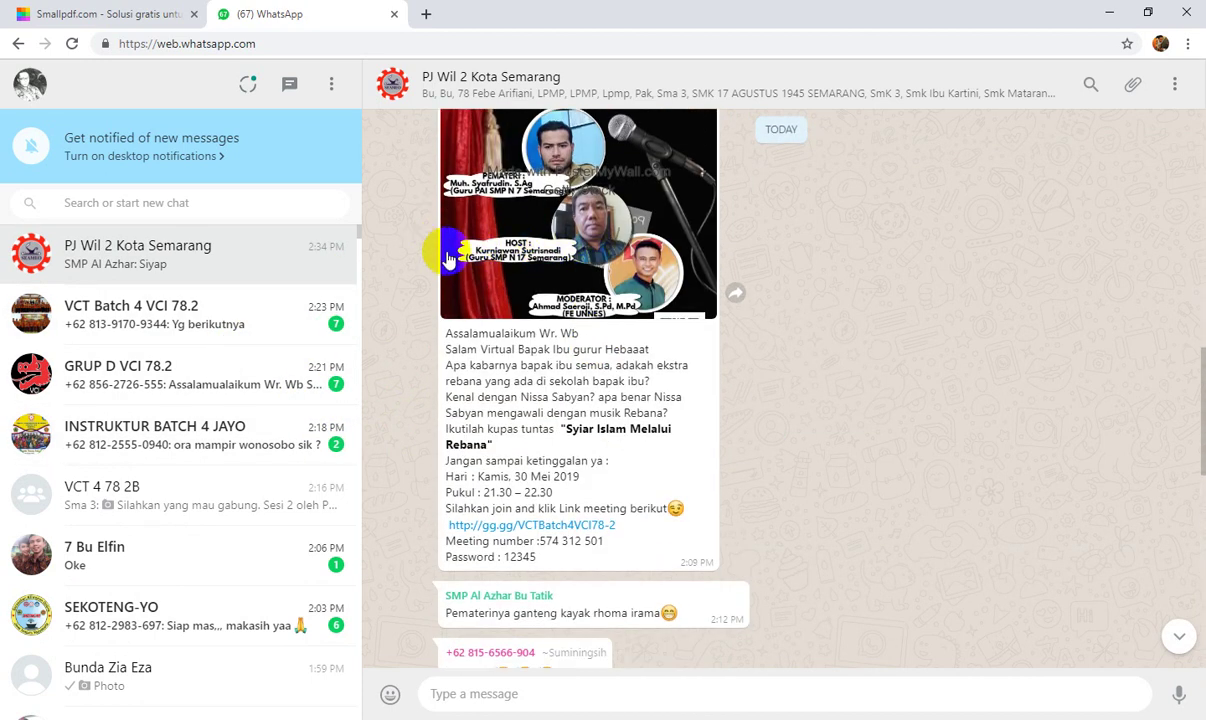
pyautogui.scroll(-2, 487, 390)
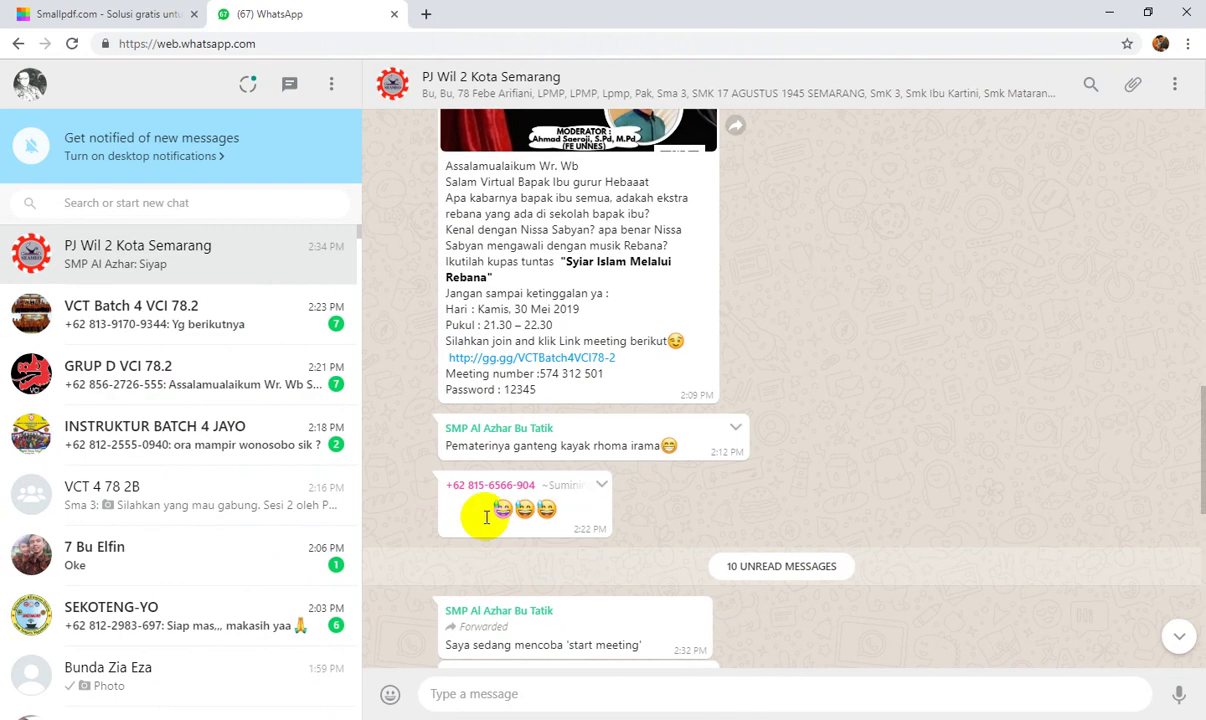
pyautogui.moveTo(350, 712)
pyautogui.click(431, 646)
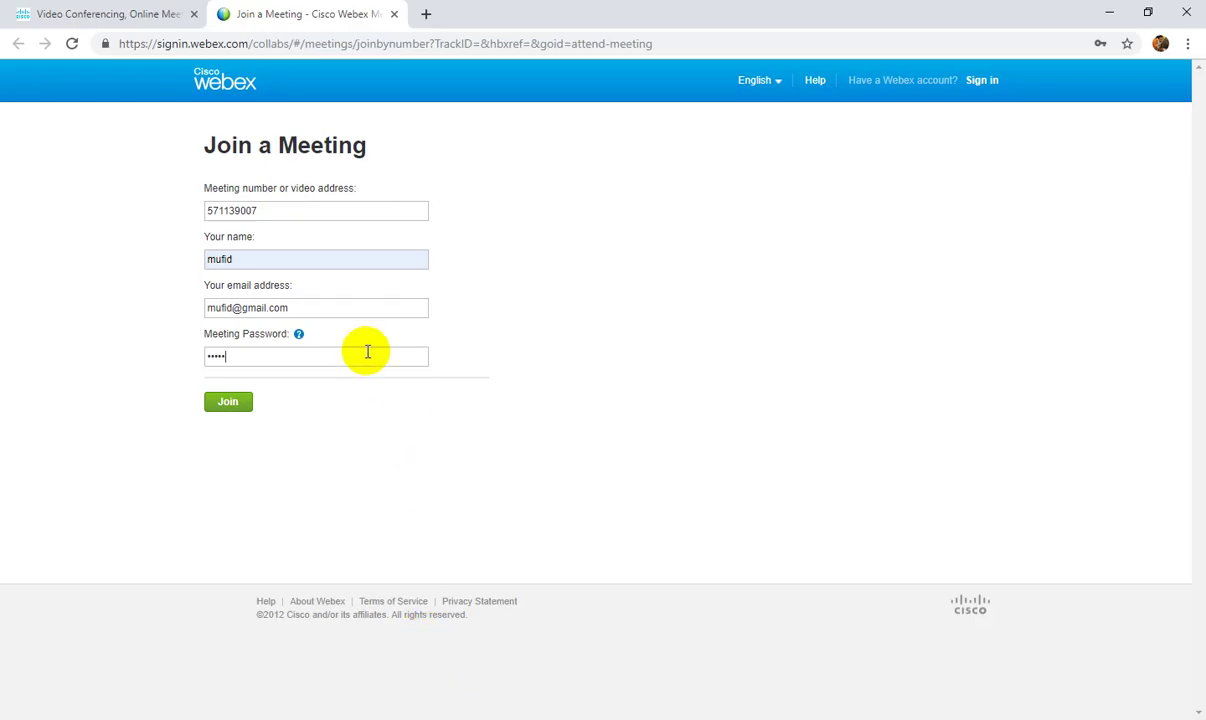
# Submit the Join a Meeting form.
pyautogui.click(231, 402)
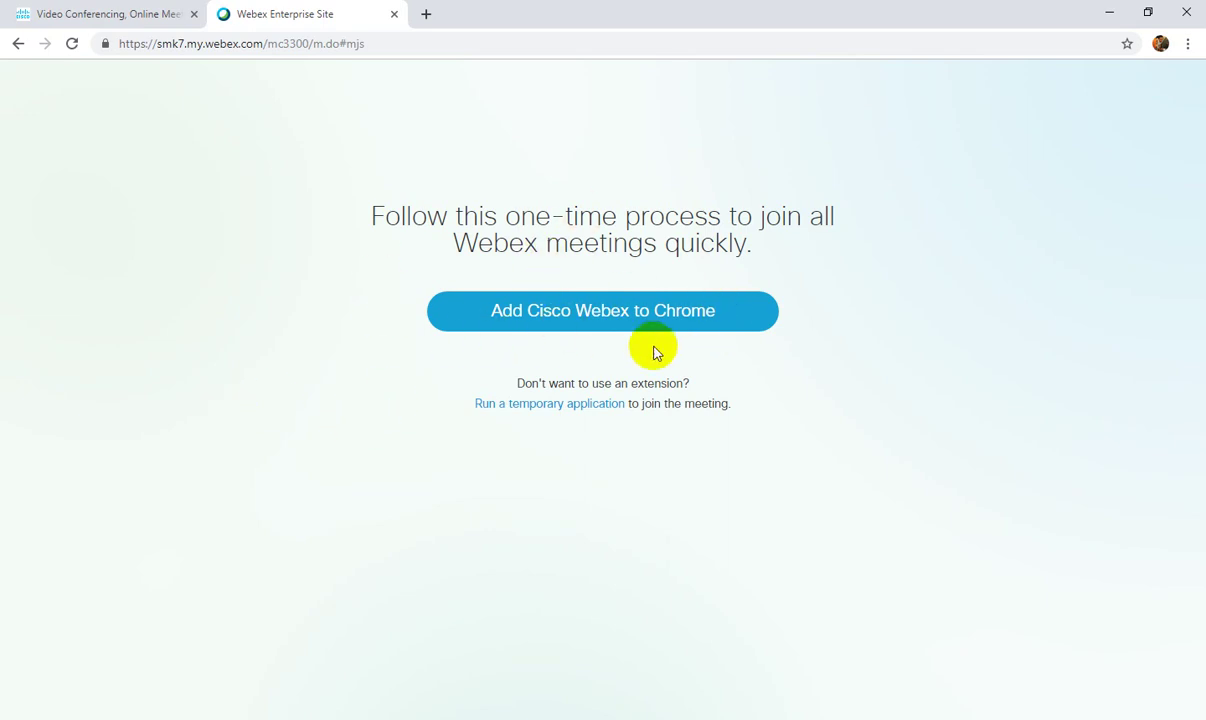
# Add the Cisco Webex Extension to Chrome from the Chrome Web Store.
pyautogui.click(579, 315)
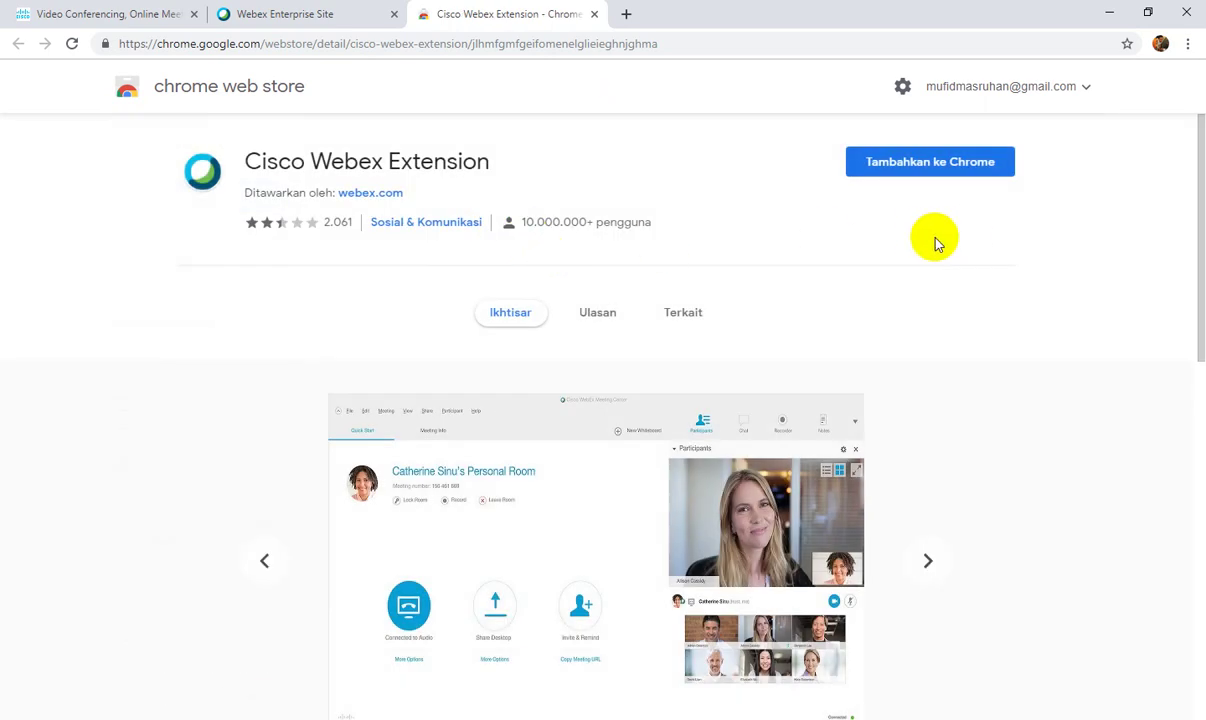
pyautogui.click(931, 170)
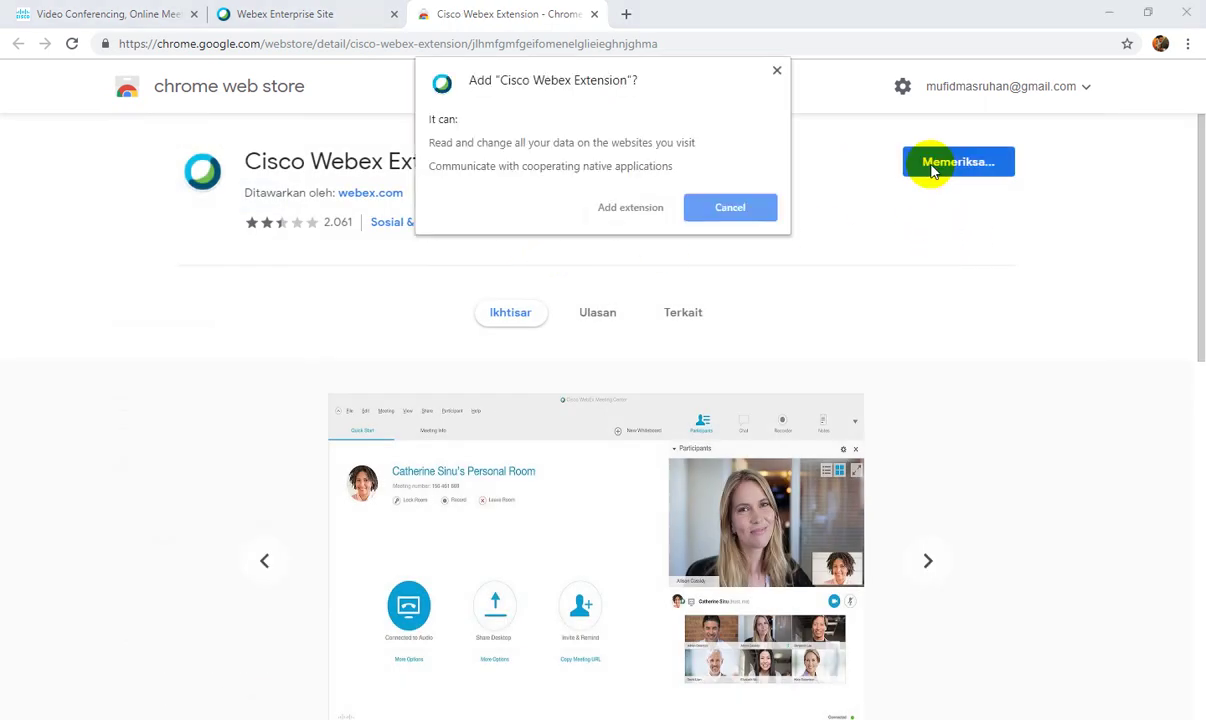
pyautogui.click(614, 212)
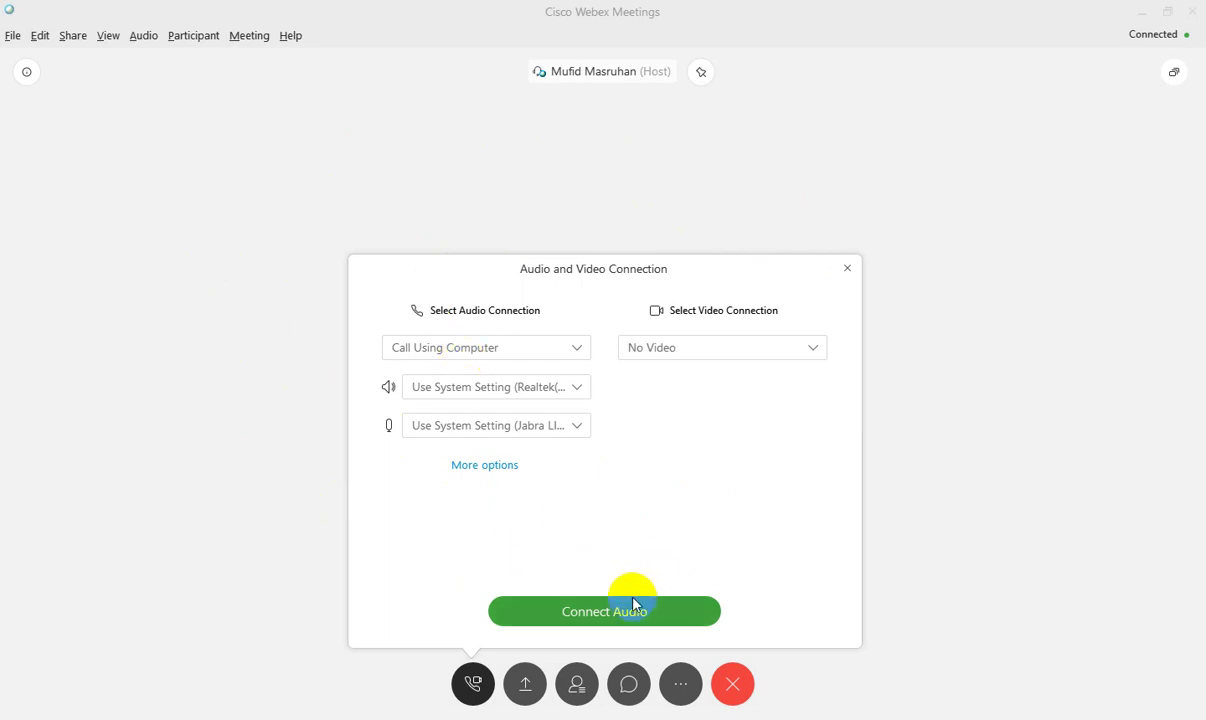
# Connect meeting audio using the computer, toggling full-screen view on and back off.
pyautogui.click(610, 612)
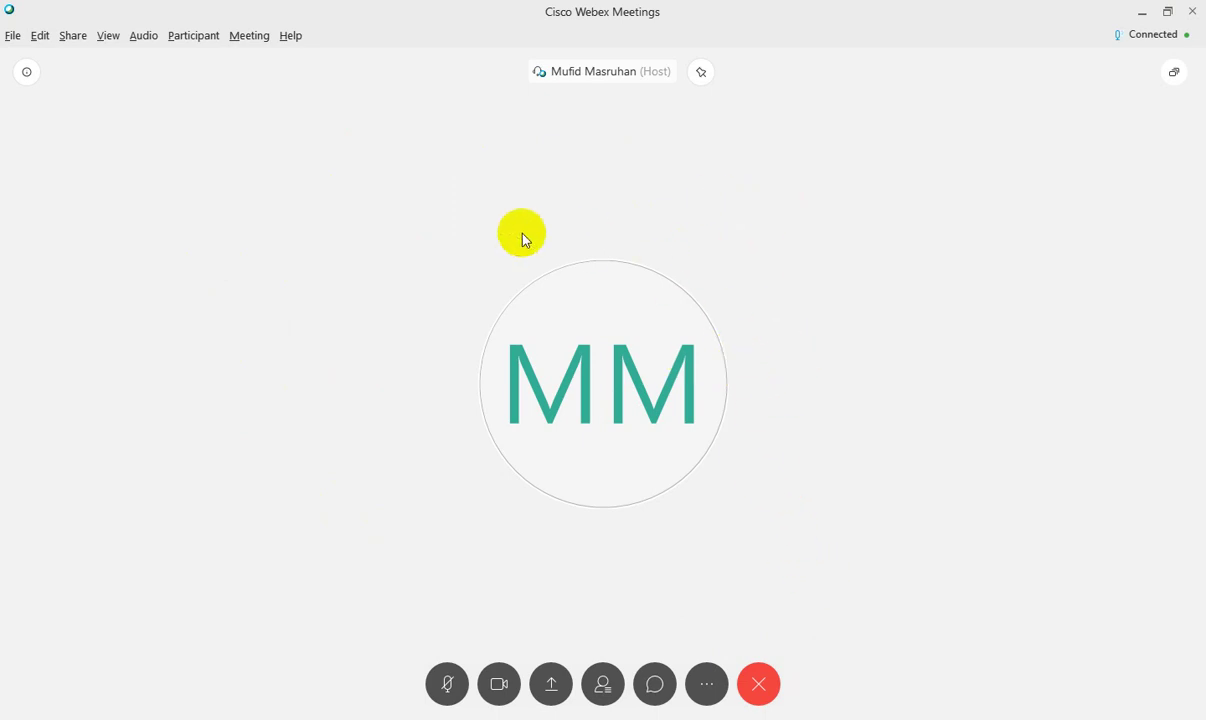
pyautogui.click(1174, 72)
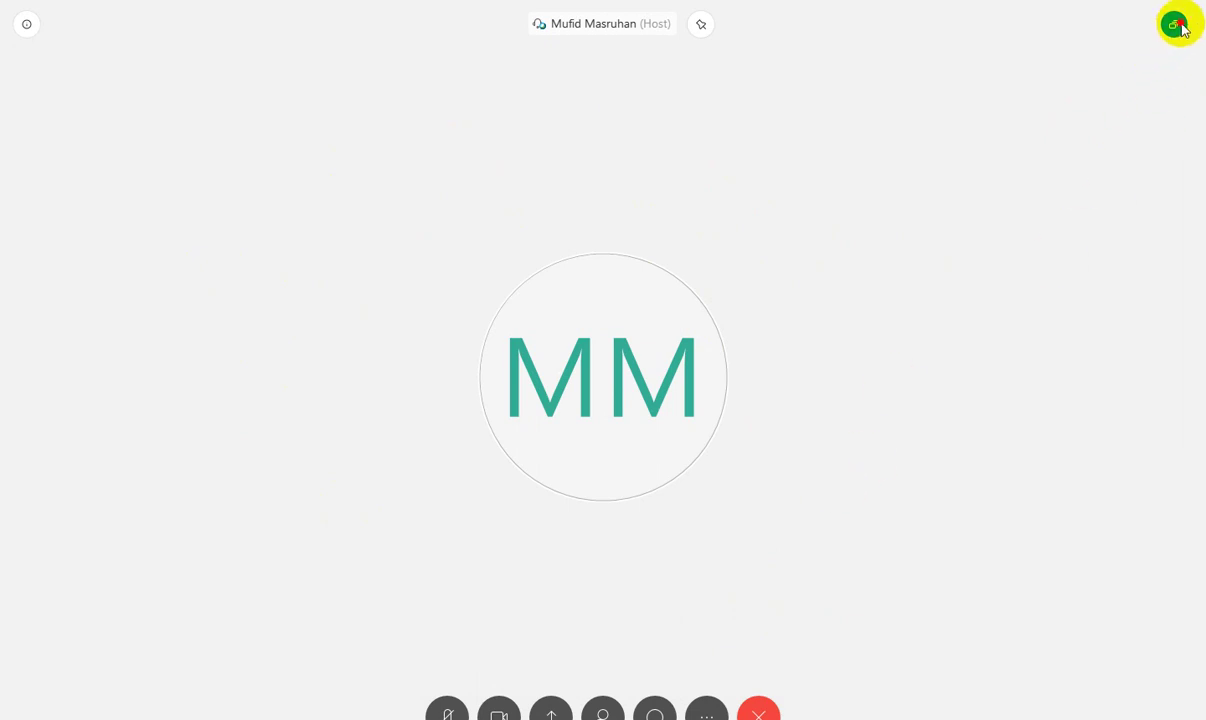
pyautogui.click(1174, 24)
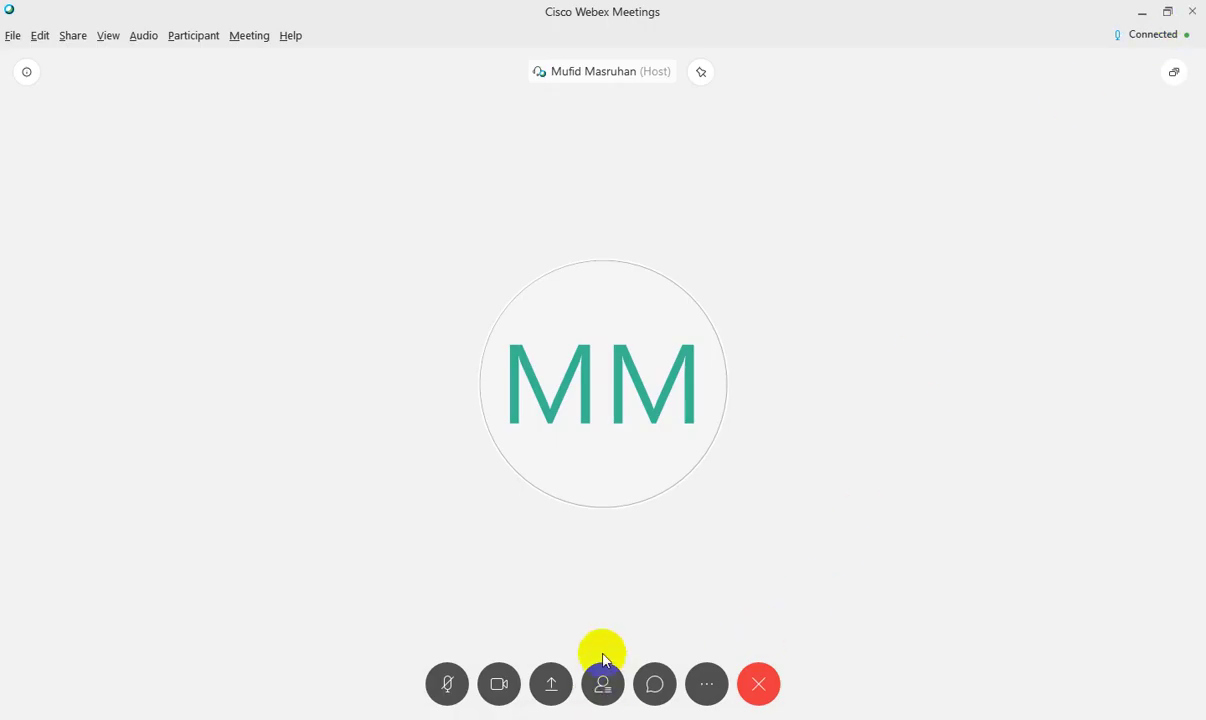
# Show the Participants panel to confirm the host and you are listed, then minimise Webex.
pyautogui.click(601, 700)
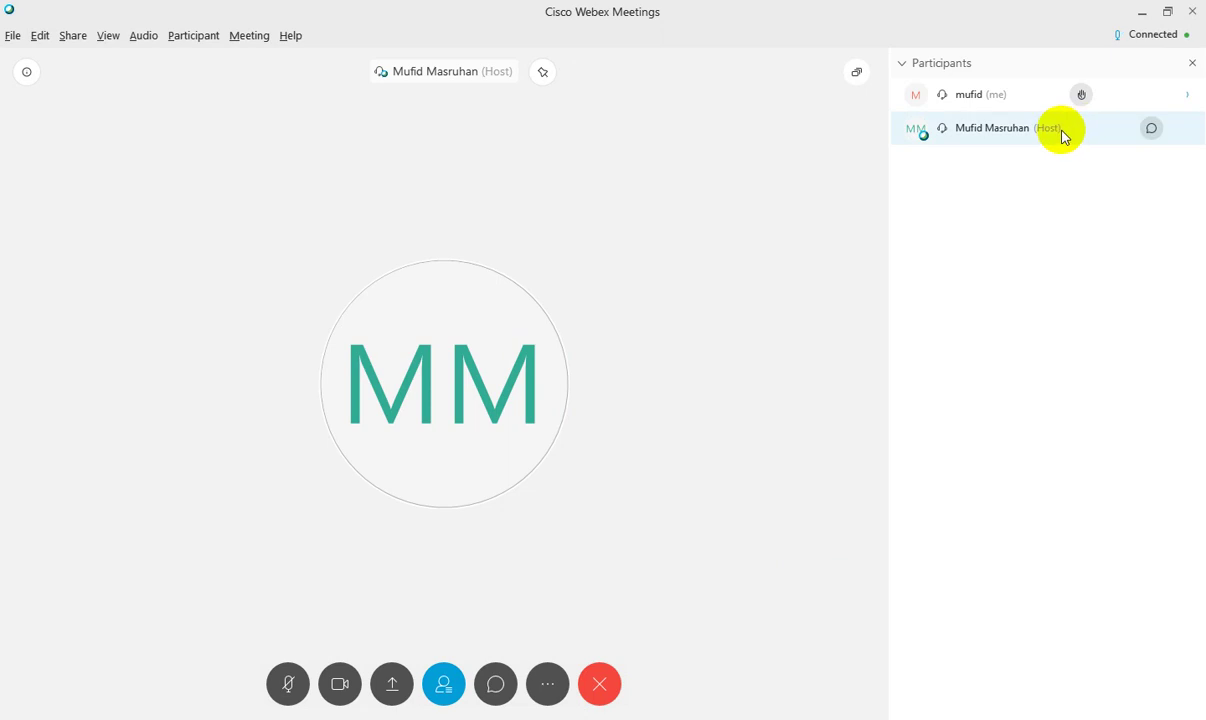
pyautogui.moveTo(983, 100)
pyautogui.moveTo(1005, 143)
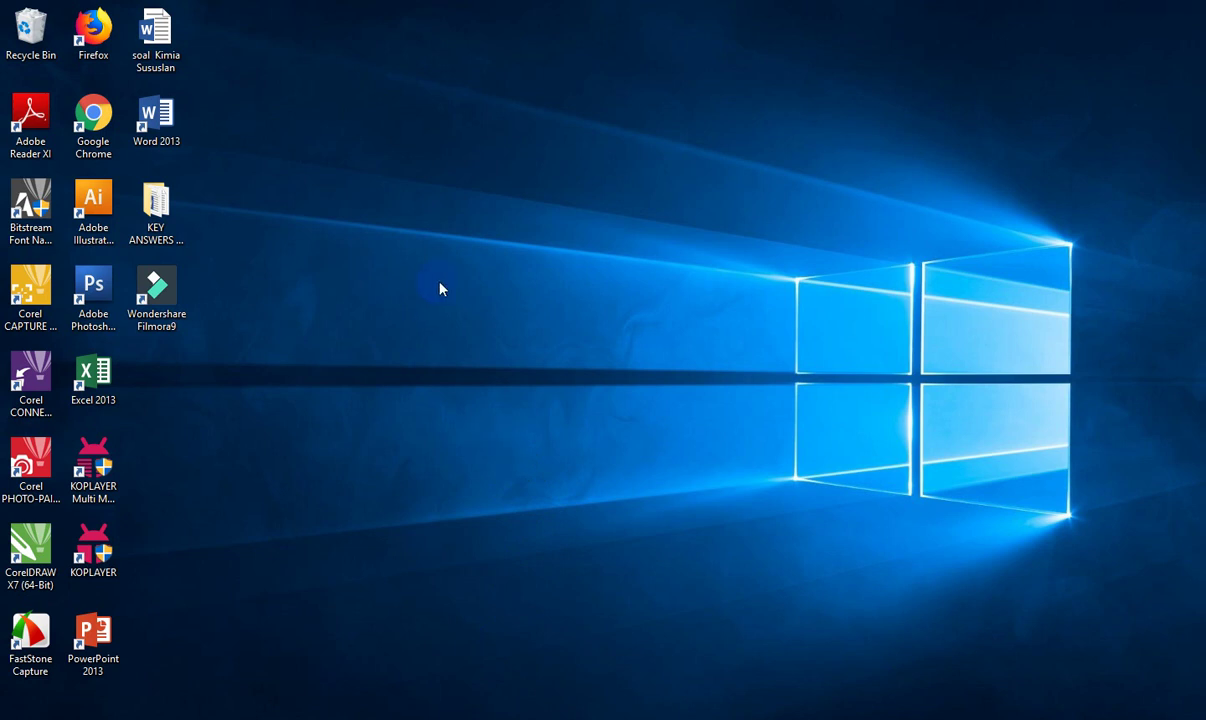
# Launch Firefox, decline the default-browser prompt, and load webex.com.
pyautogui.click(100, 32)
pyautogui.click(110, 34)
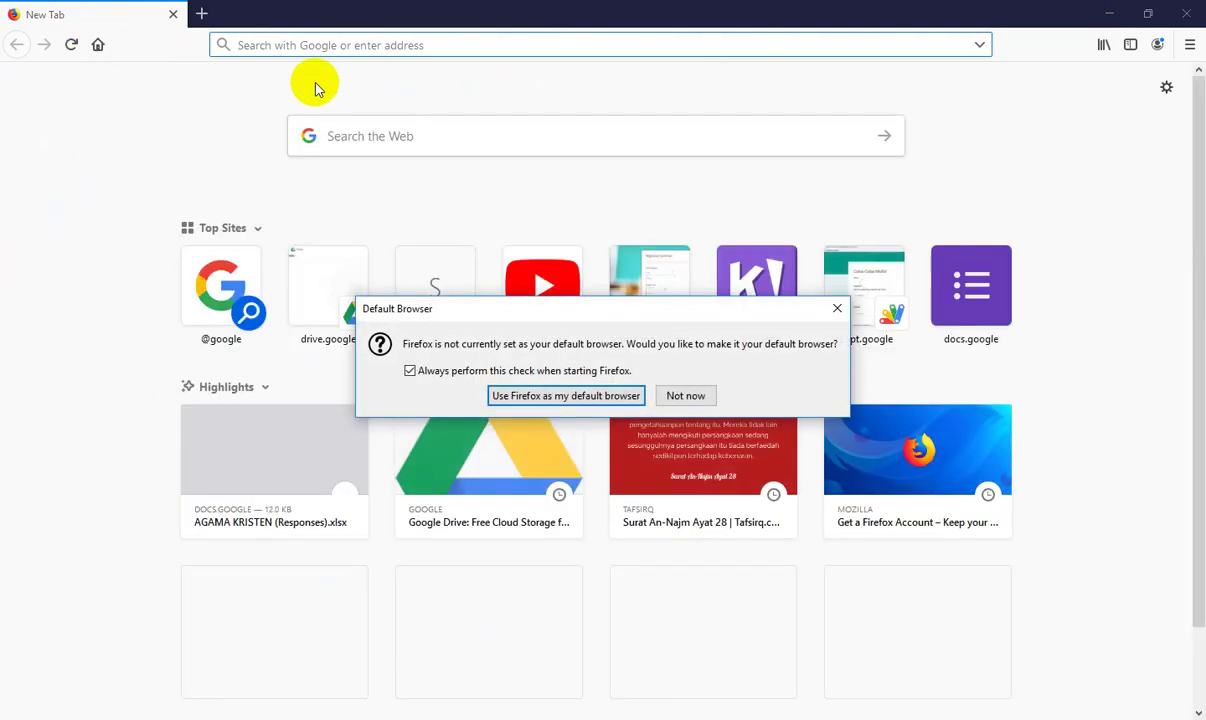
pyautogui.click(678, 396)
pyautogui.write('webex.com')
pyautogui.press('Return')
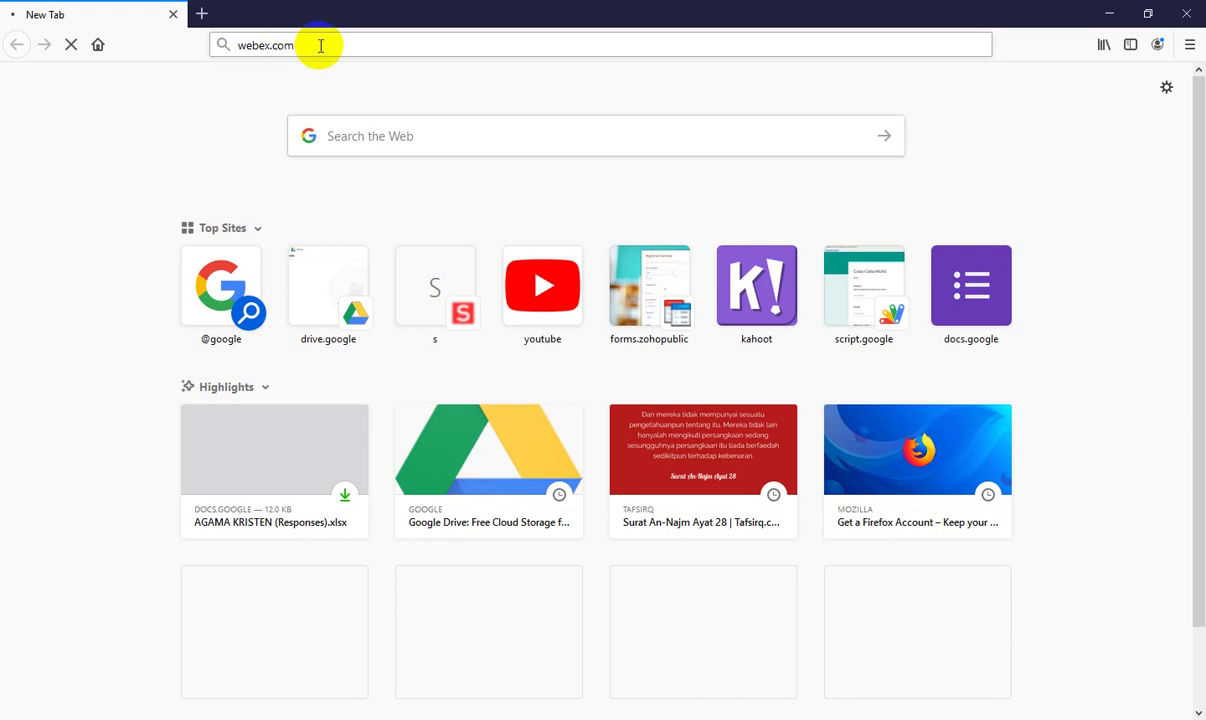
pyautogui.click(321, 45)
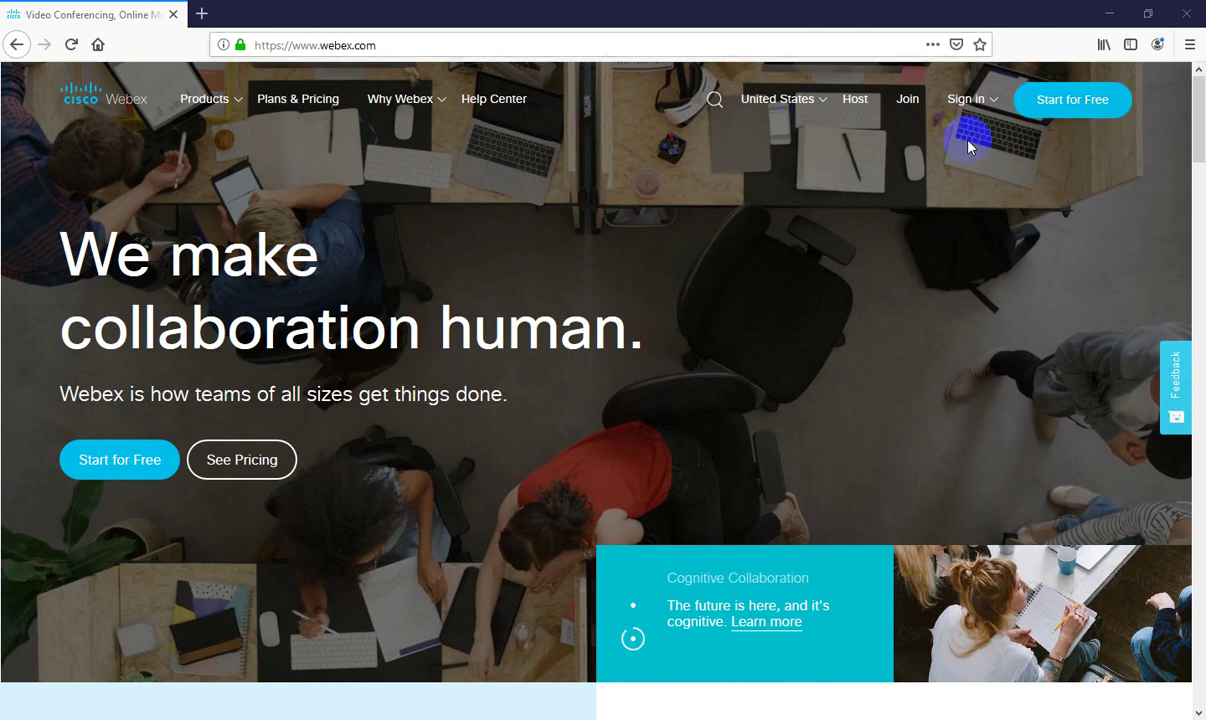
# On Join a Meeting, paste the meeting number, enter your name and the password, and join.
pyautogui.click(903, 98)
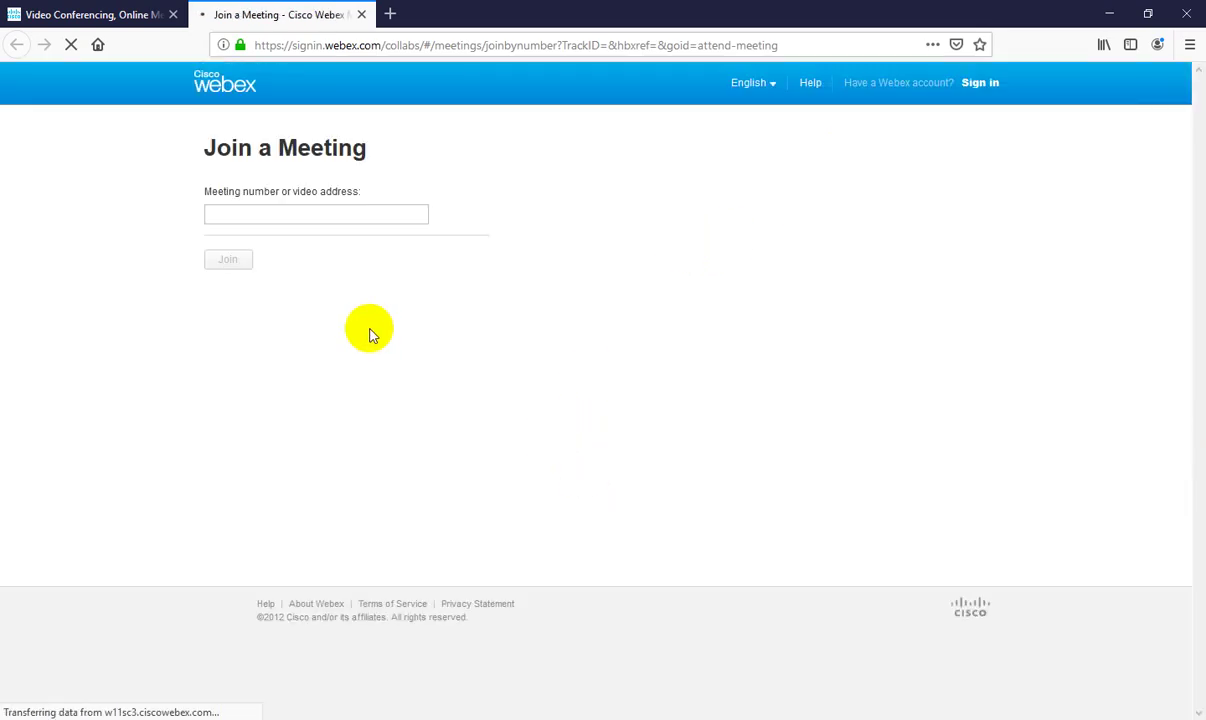
pyautogui.click(281, 217)
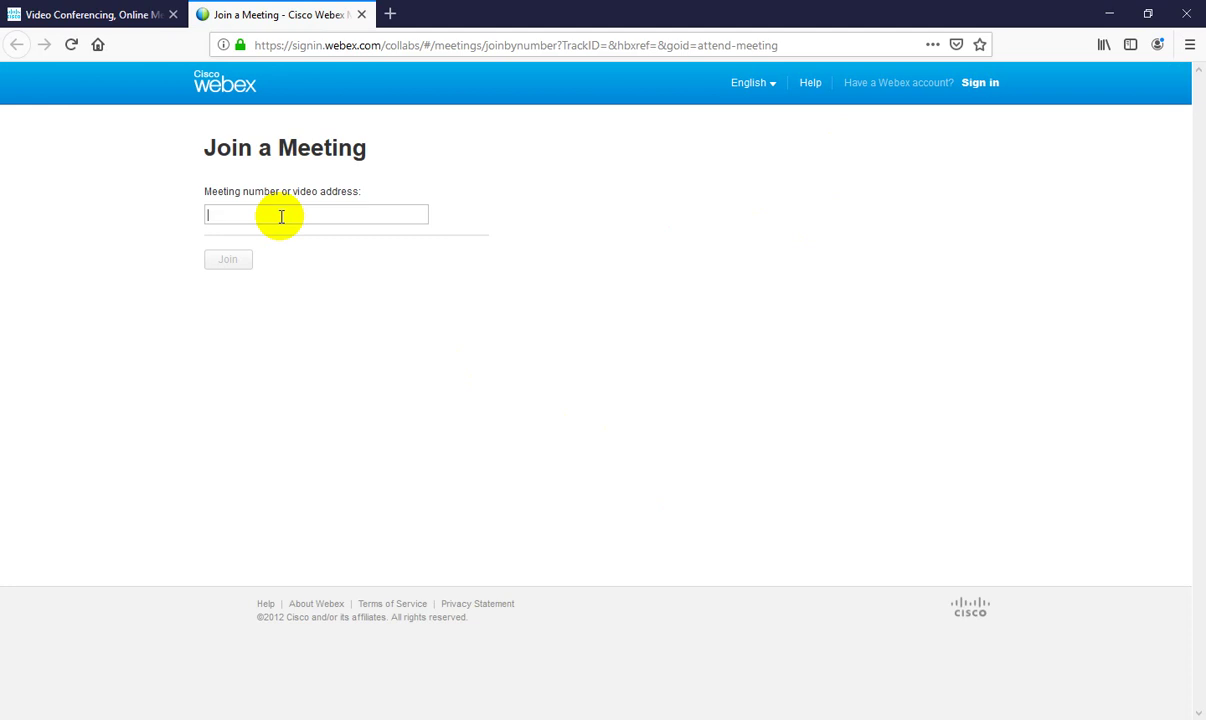
pyautogui.write('571139007')
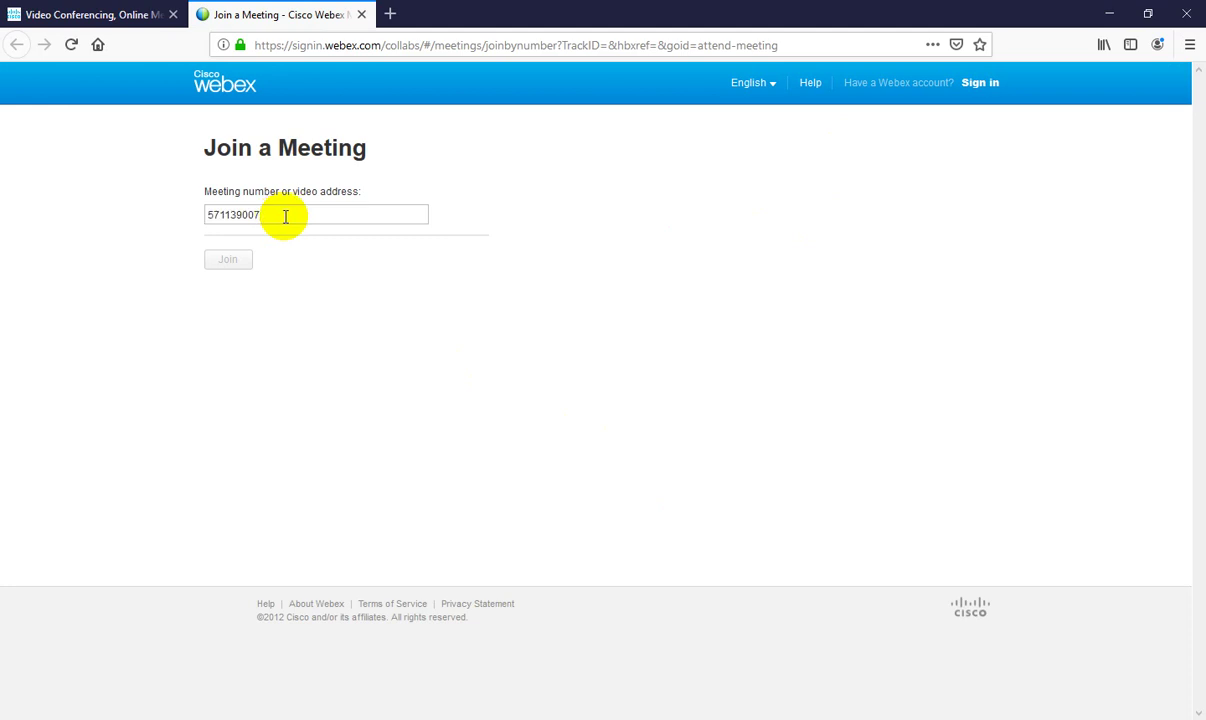
pyautogui.click(270, 266)
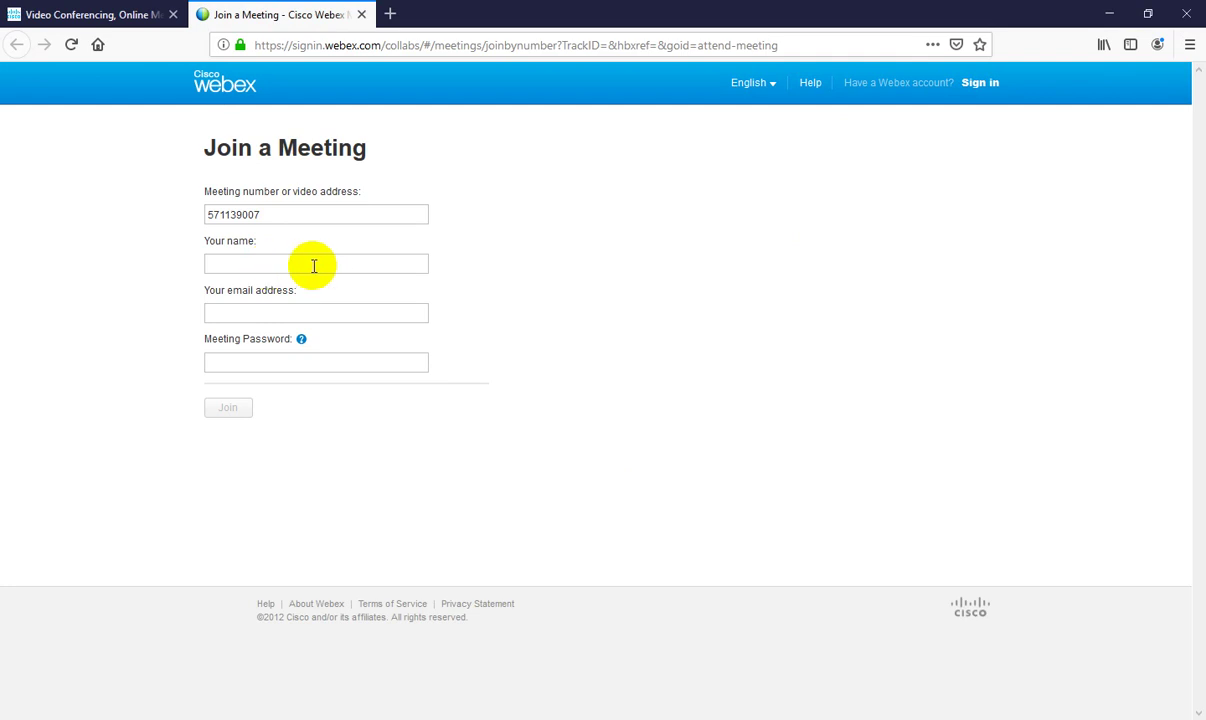
pyautogui.write('budi')
pyautogui.write('budi')
pyautogui.click(288, 364)
pyautogui.write('123')
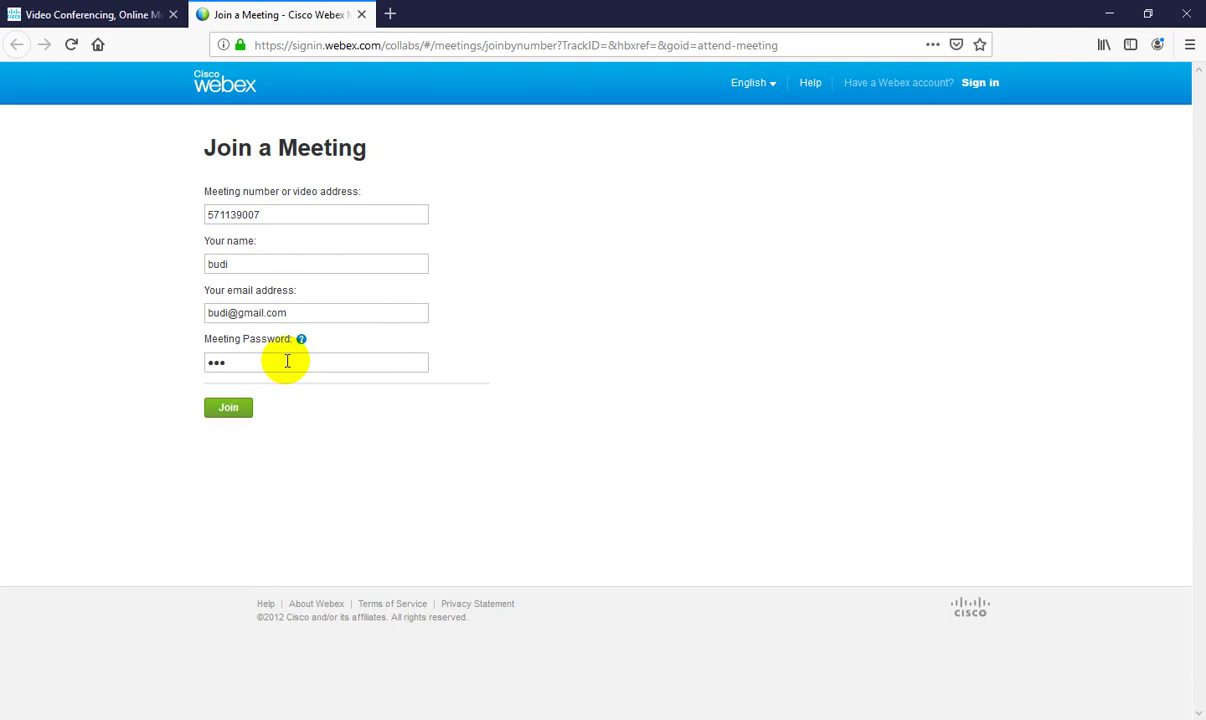
pyautogui.click(242, 409)
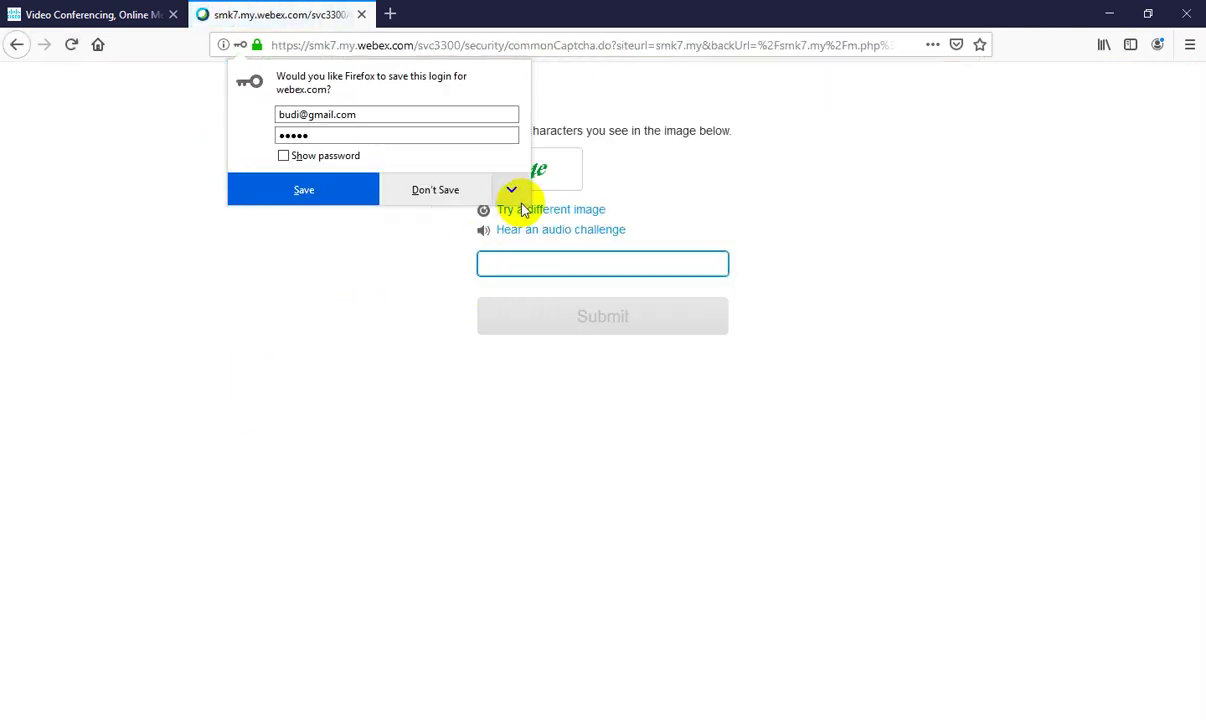
# Decline saving the Firefox login, then enter and submit the captcha characters.
pyautogui.click(447, 193)
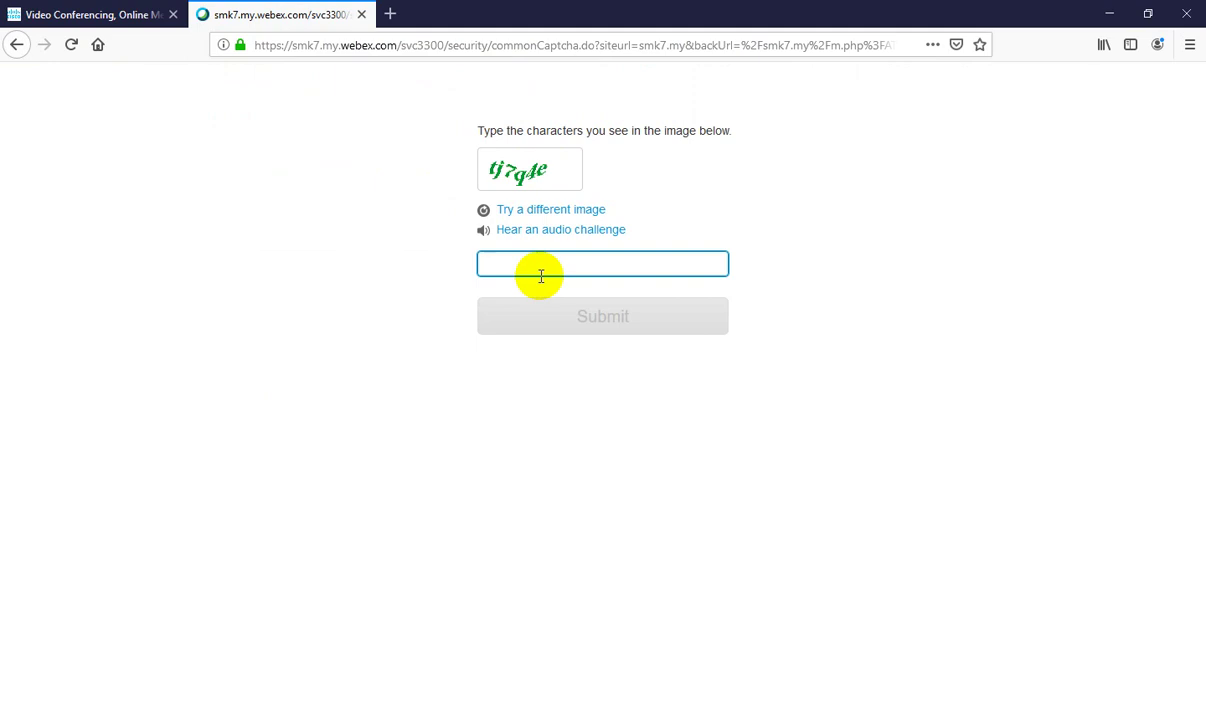
pyautogui.write('tj7q4e')
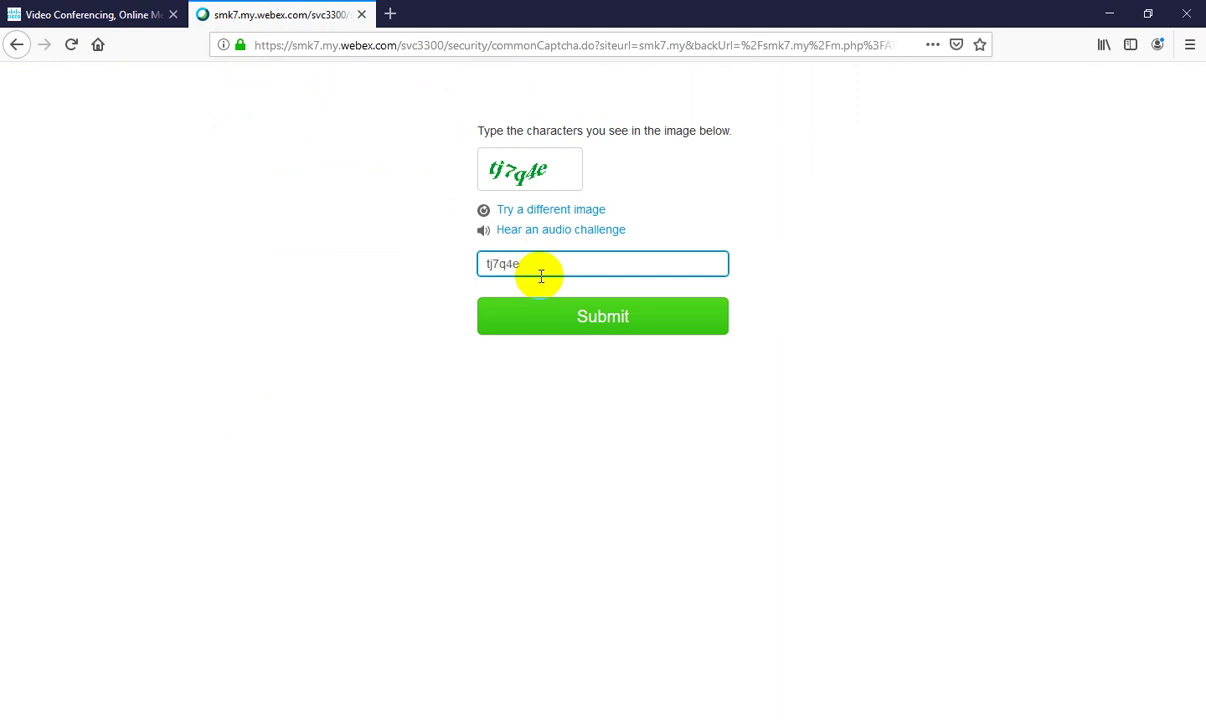
pyautogui.click(597, 333)
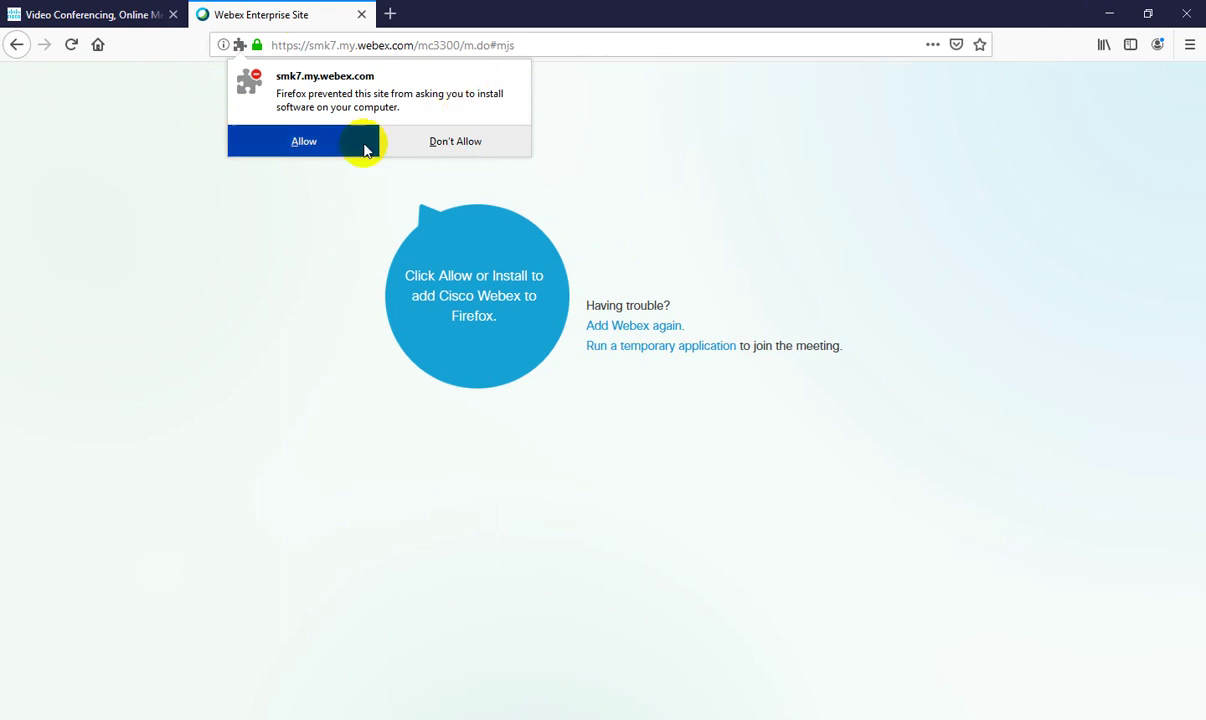
# Allow and add the Cisco Webex Extension in Firefox, then dismiss its confirmation notice.
pyautogui.click(304, 143)
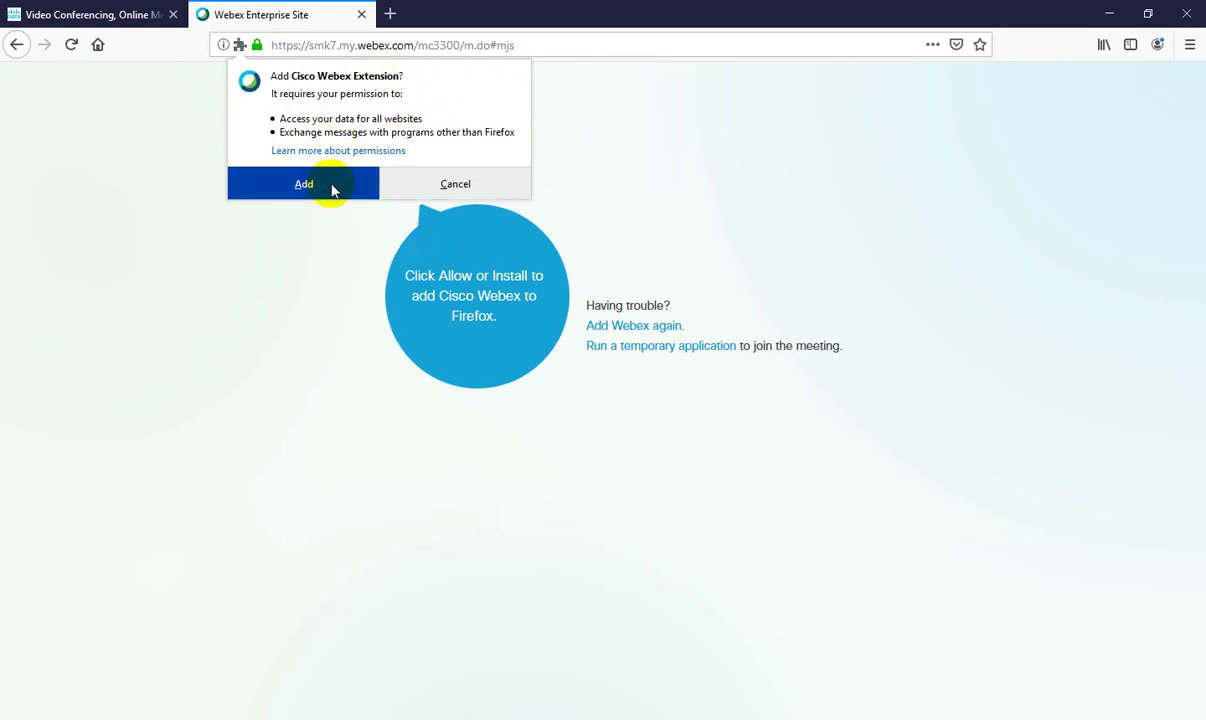
pyautogui.click(310, 195)
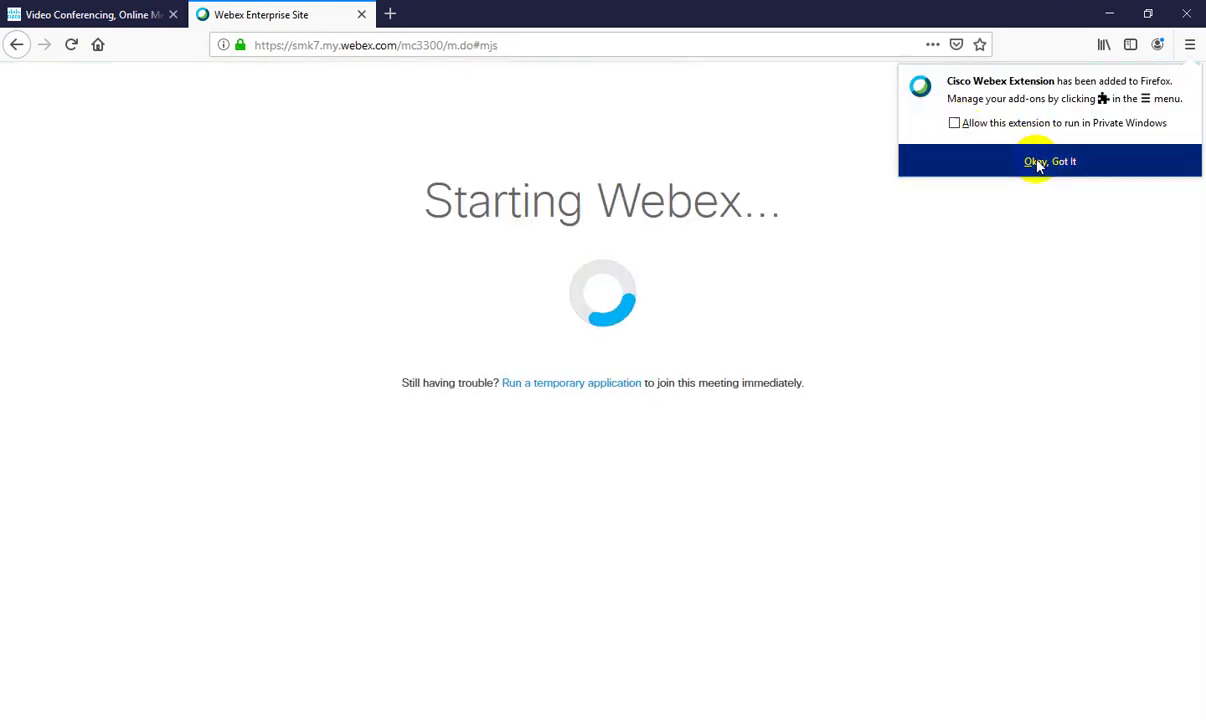
pyautogui.click(1038, 162)
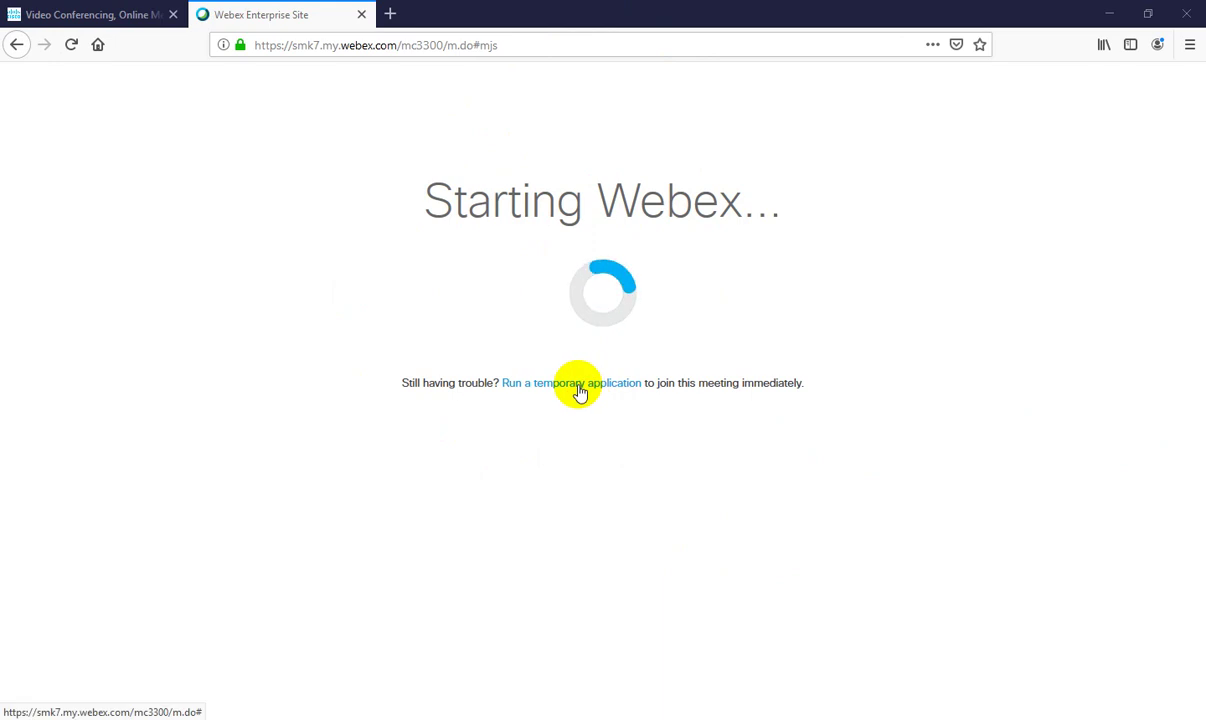
# Save the temporary Webex application file and run the downloaded .exe from Downloads.
pyautogui.click(579, 388)
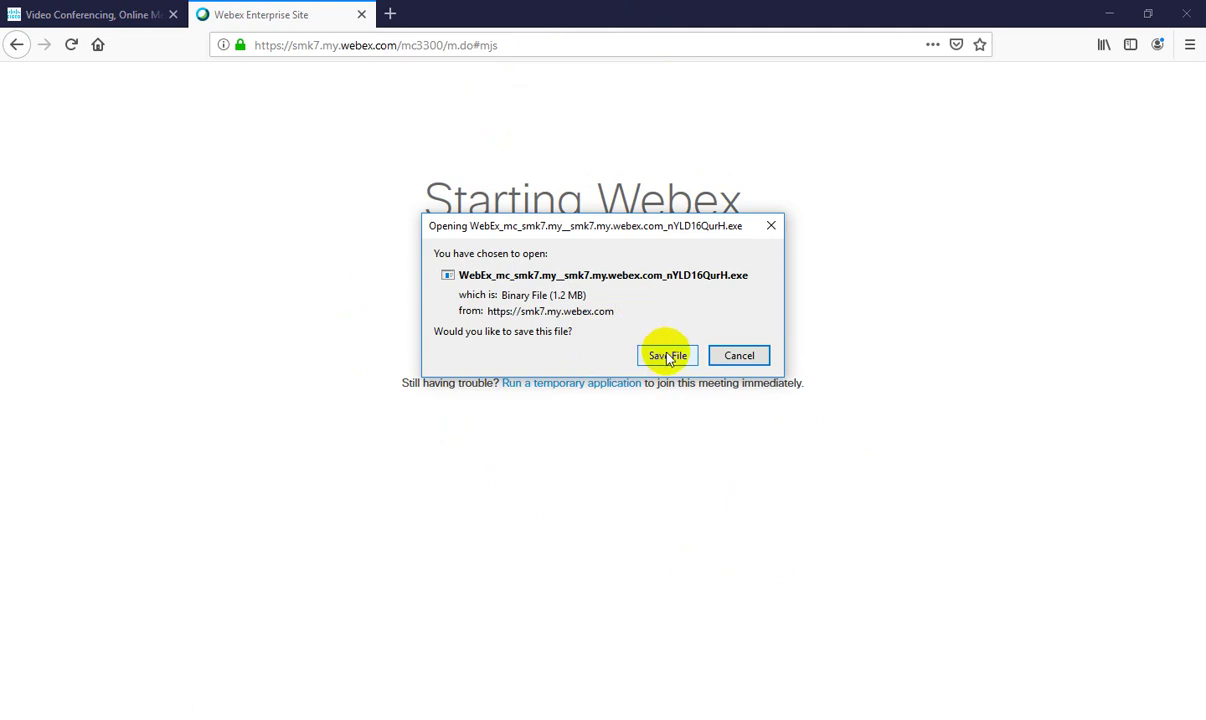
pyautogui.click(664, 356)
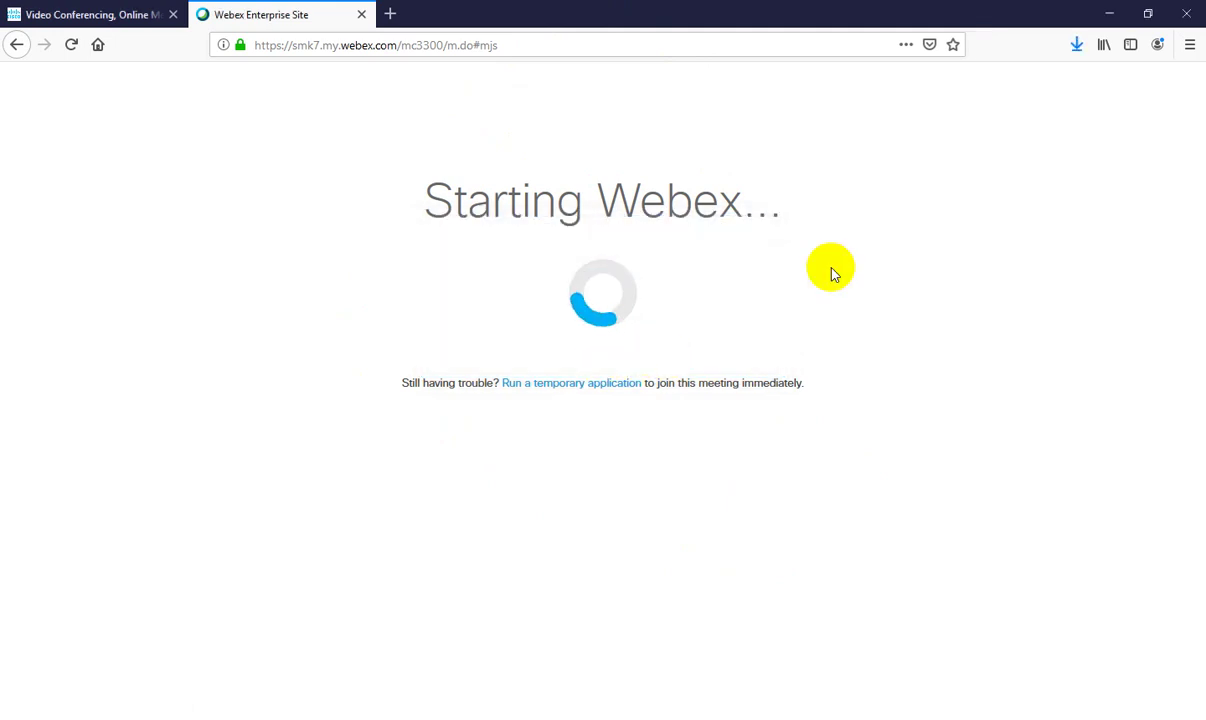
pyautogui.click(1077, 48)
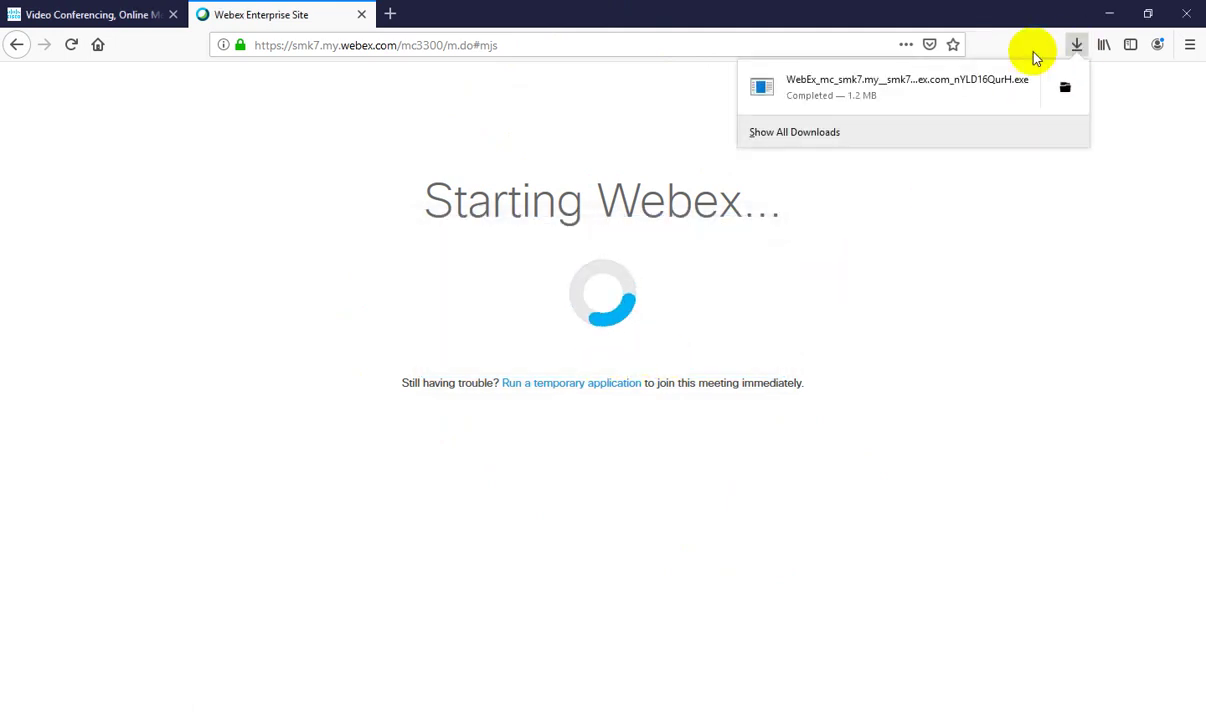
pyautogui.click(840, 97)
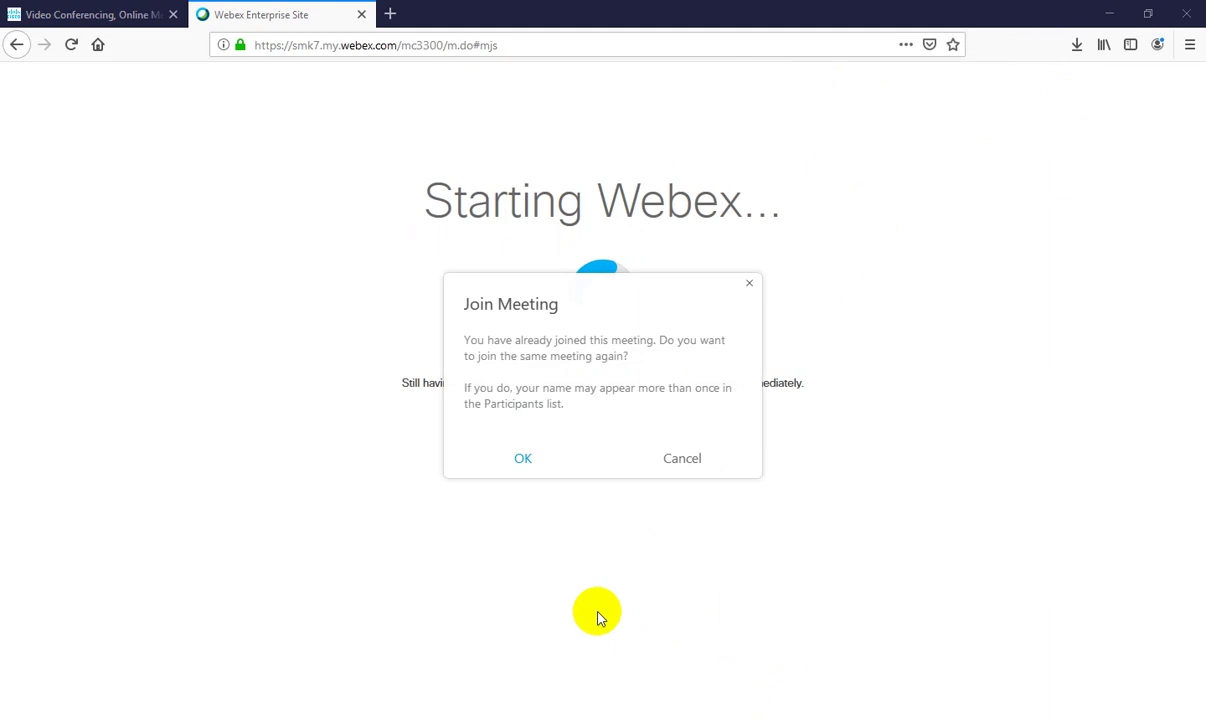
# Confirm rejoining the same meeting and connect audio through the computer.
pyautogui.click(535, 463)
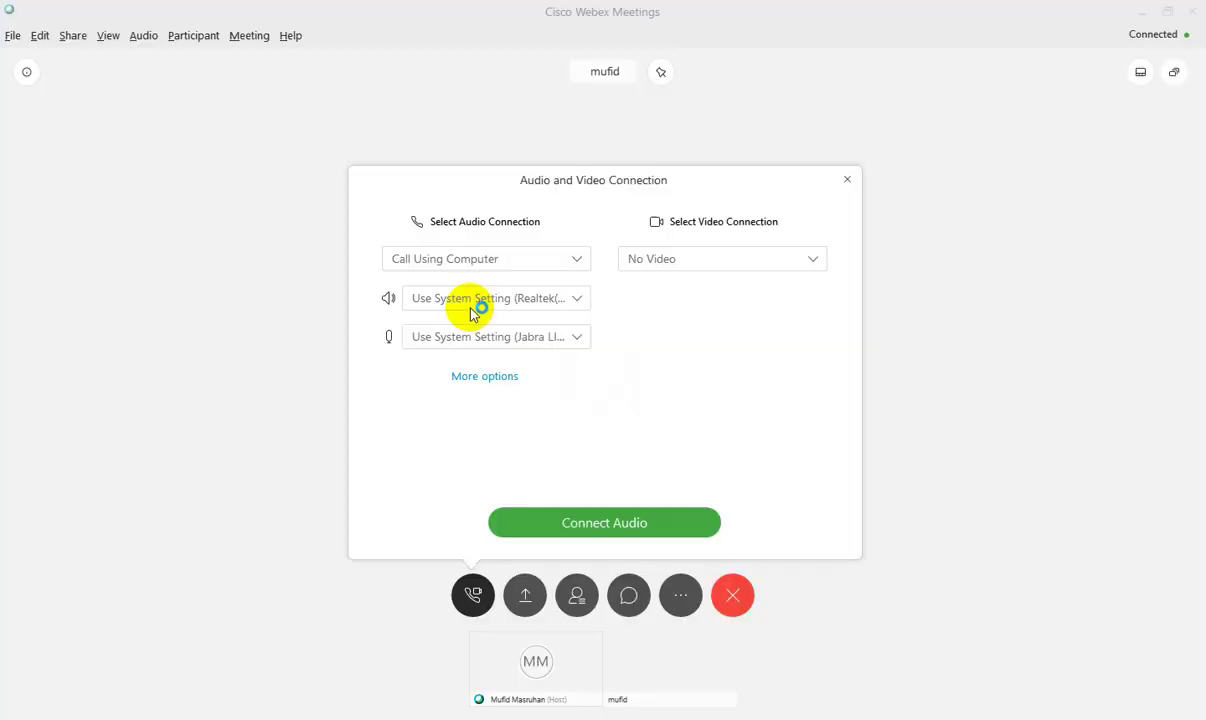
pyautogui.click(627, 532)
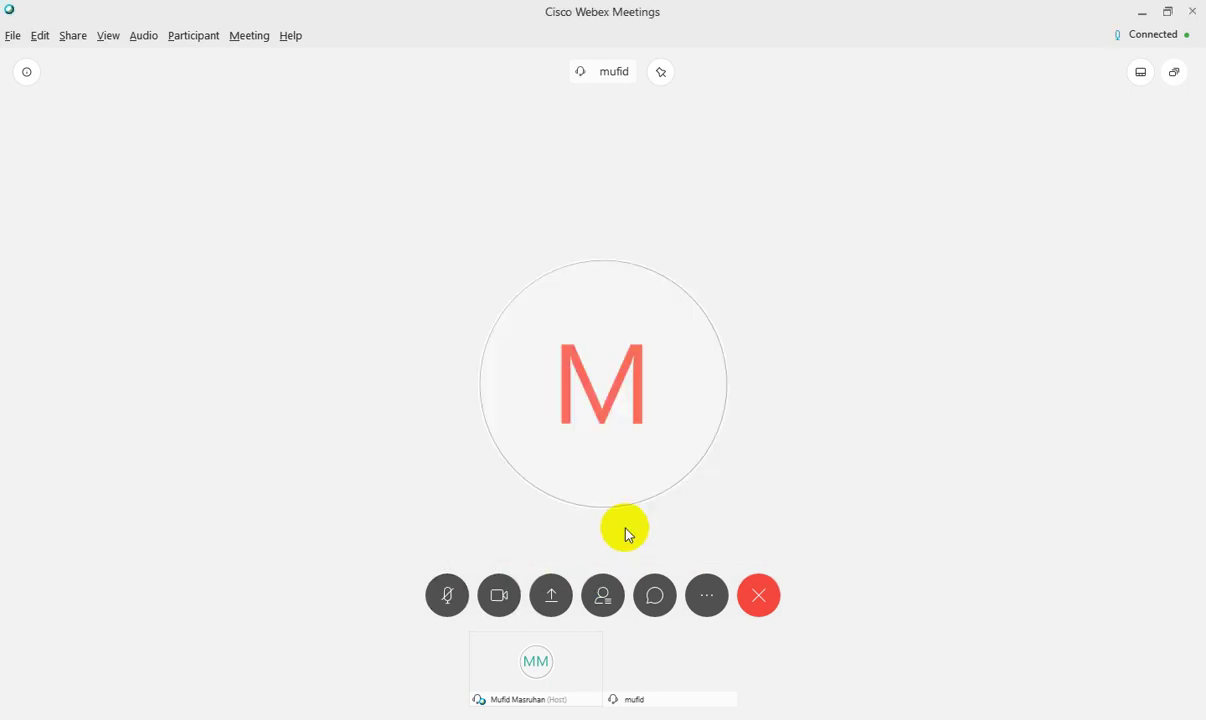